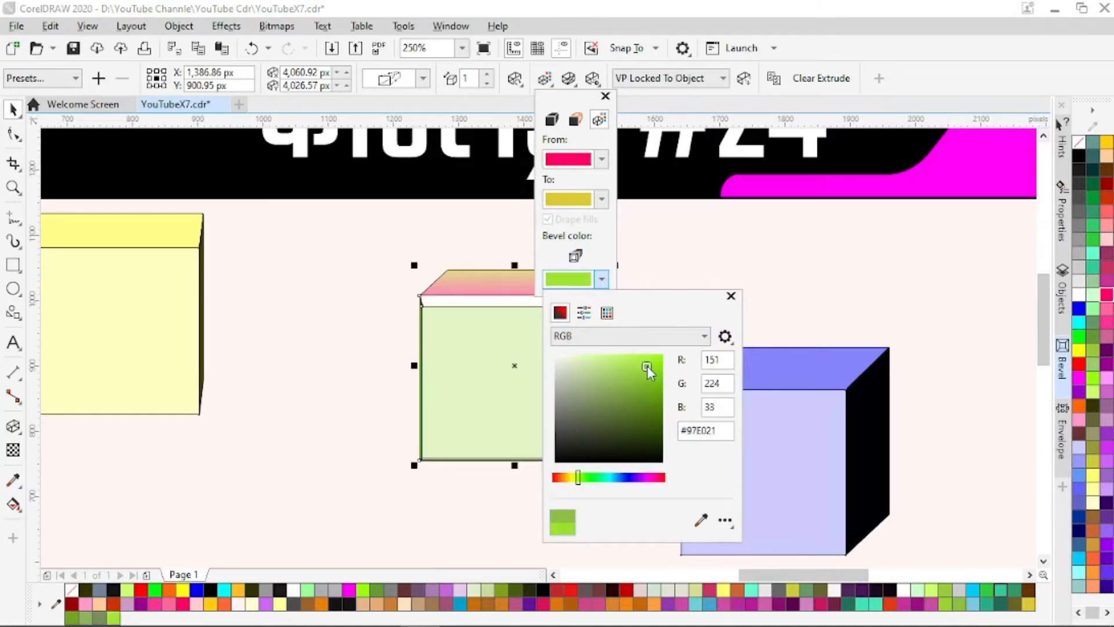
Change the bevel colour of the extruded square to blue
mouse_move(631, 480)
left_mouse_down()
mouse_move(652, 477)
mouse_move(628, 473)
left_mouse_up()
left_click(324, 280)
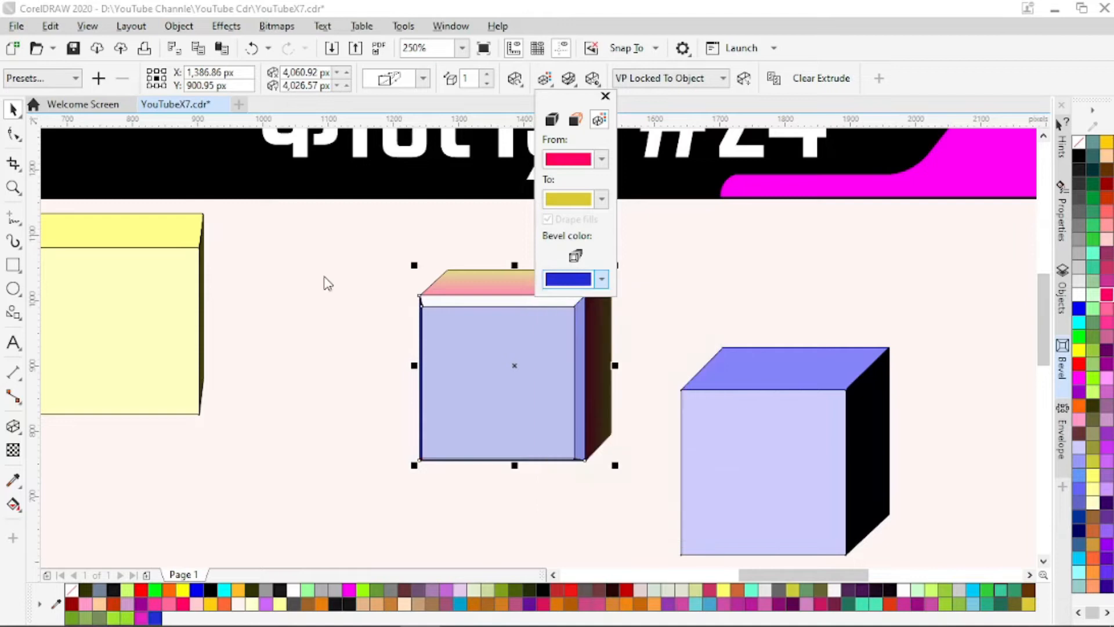
left_click(678, 275)
scroll(586, 297, "up", 2)
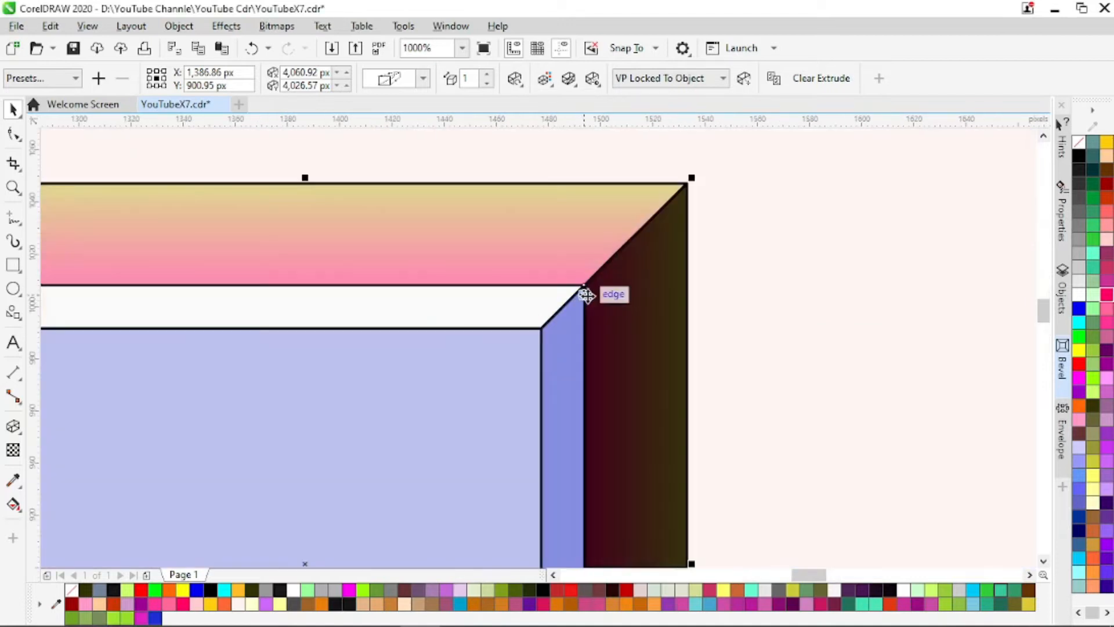
Move the extruded cube slightly down and left, to about X 1,382 px, Y 888 px
left_click_drag(558, 291, 548, 326)
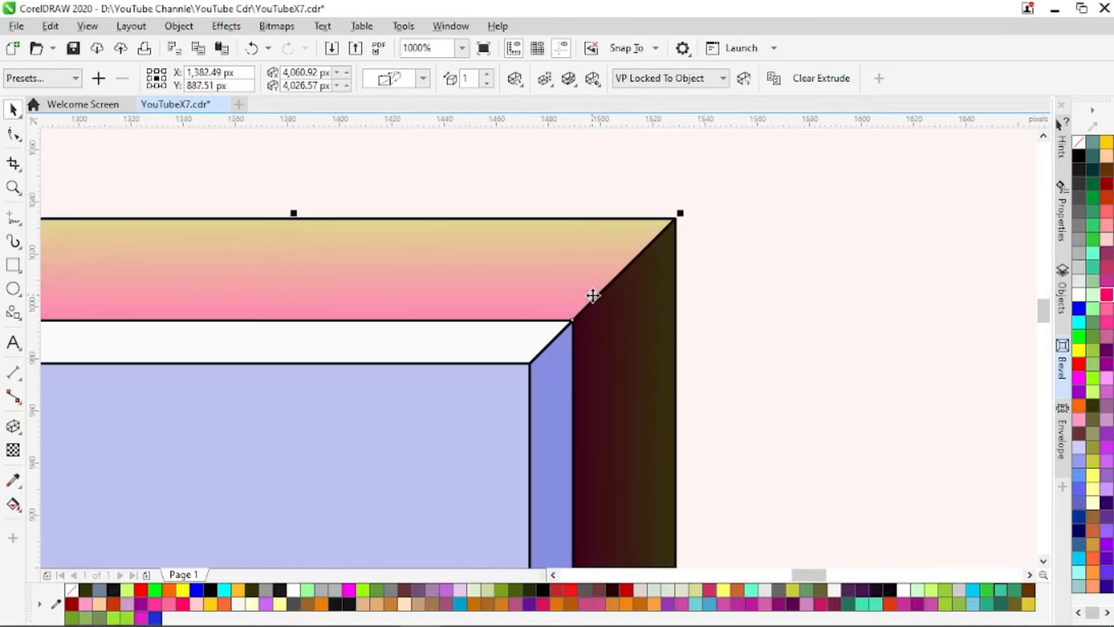
scroll(580, 305, "down", 1)
scroll(557, 339, "down", 1)
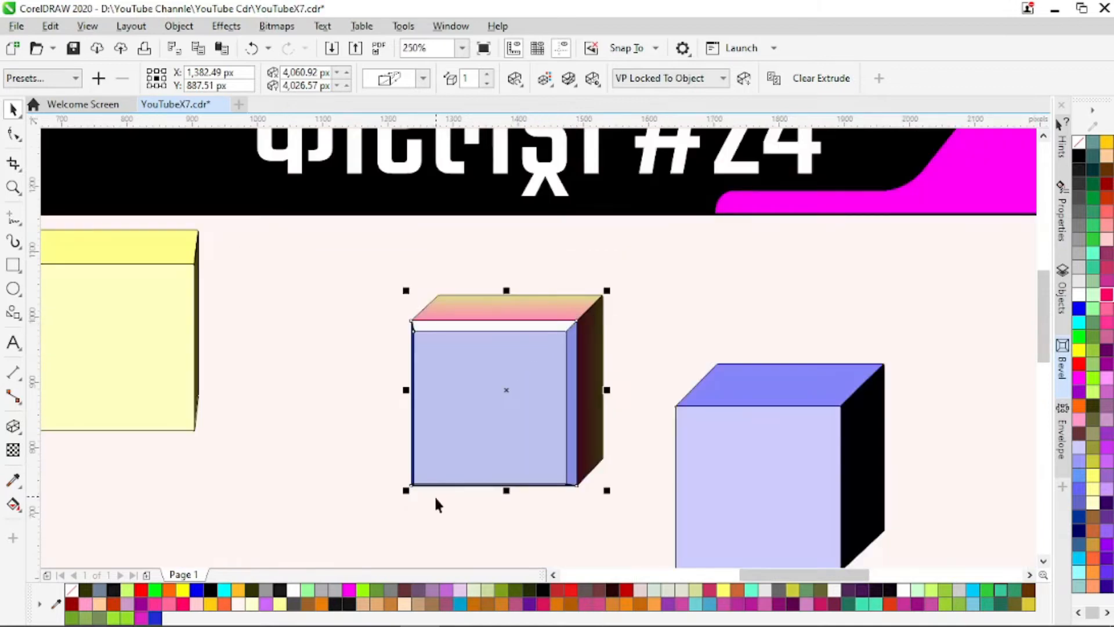
Set the cube's bevel angle to 53° and its bevel depth to 27.99 px
scroll(441, 493, "up", 2)
scroll(467, 445, "down", 1)
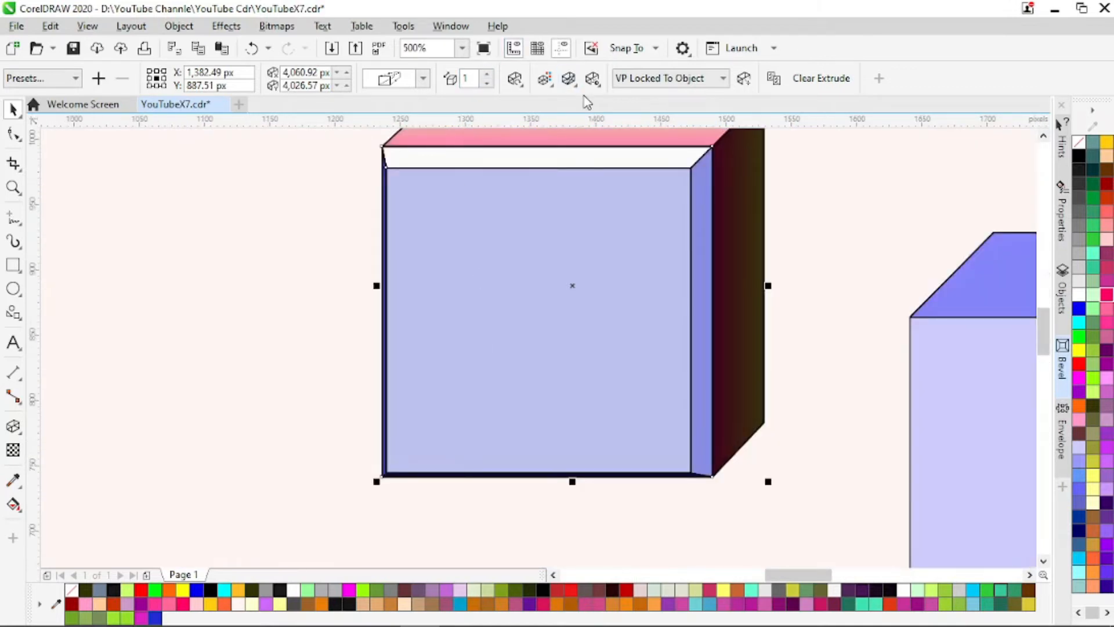
left_click(570, 80)
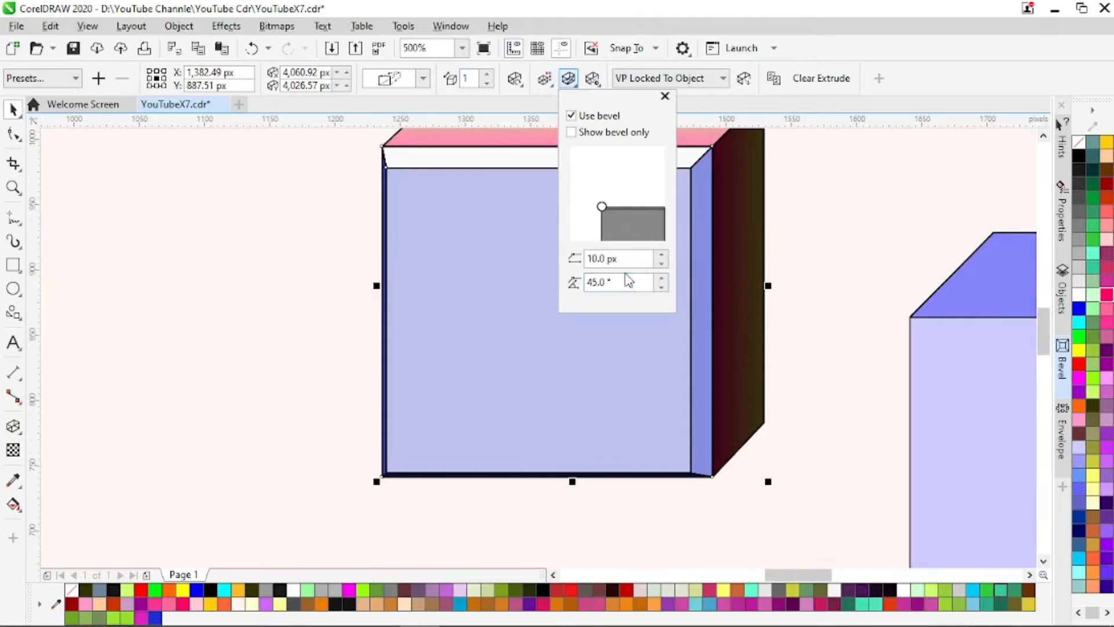
left_click(661, 288)
left_click(661, 288)
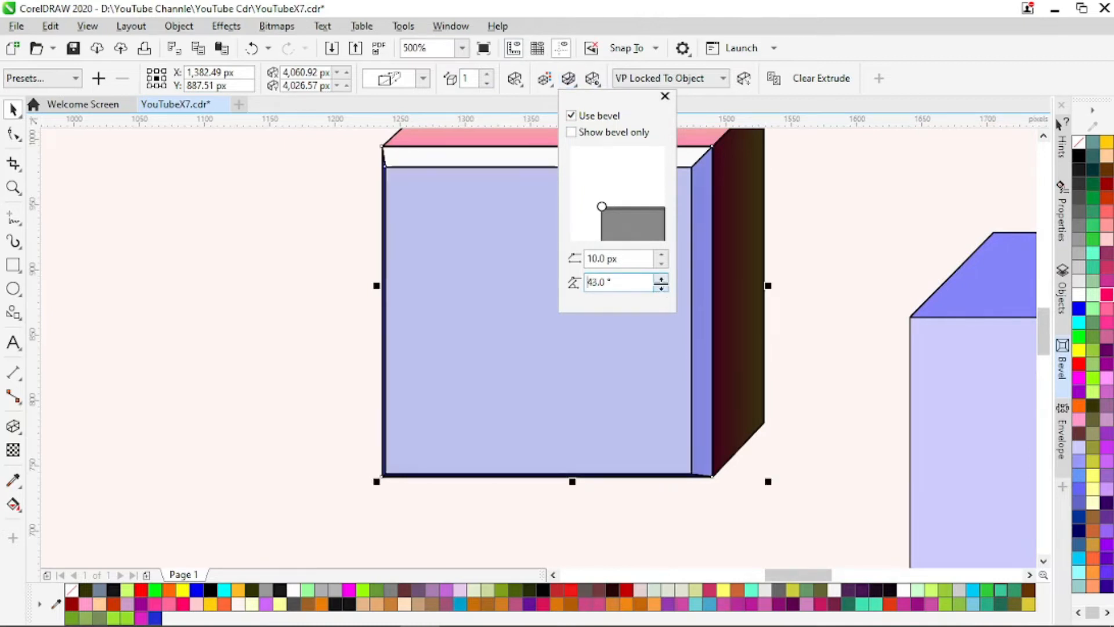
left_click(661, 278)
left_click(661, 279)
left_click(661, 279)
left_click(662, 279)
left_click(662, 279)
left_click(662, 278)
left_click(662, 279)
left_click(661, 278)
left_click(662, 280)
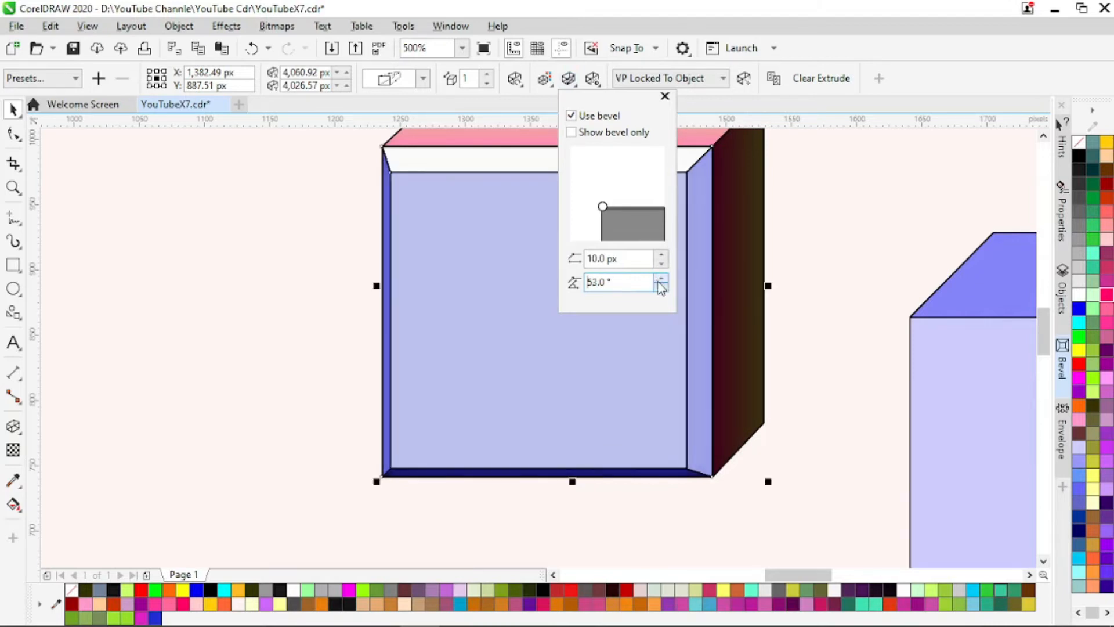
left_click_drag(663, 260, 664, 261)
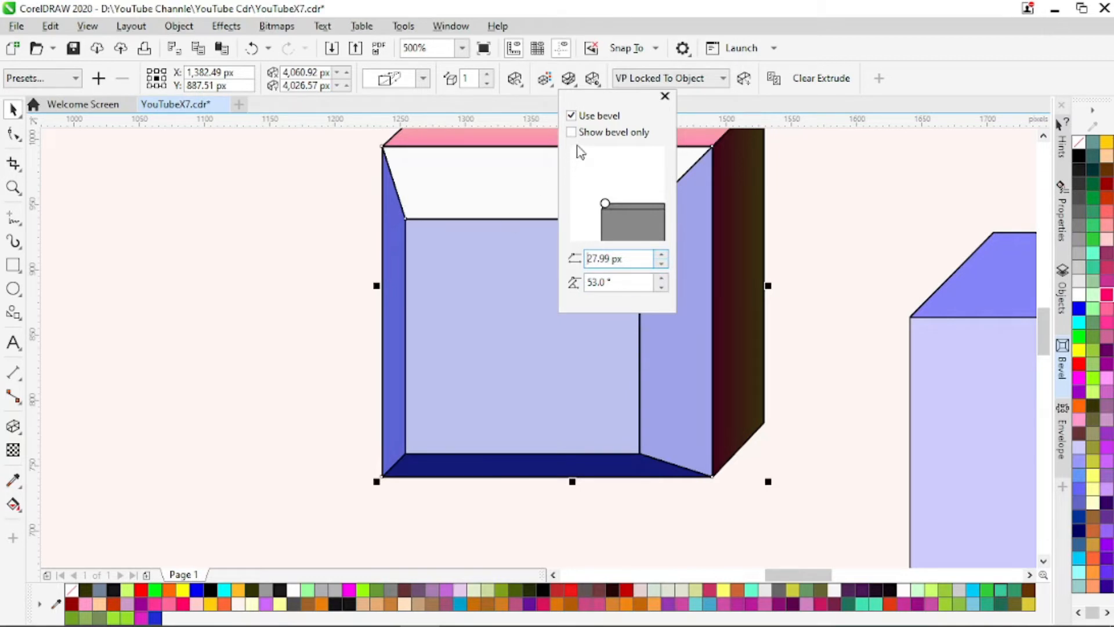
left_click(348, 250)
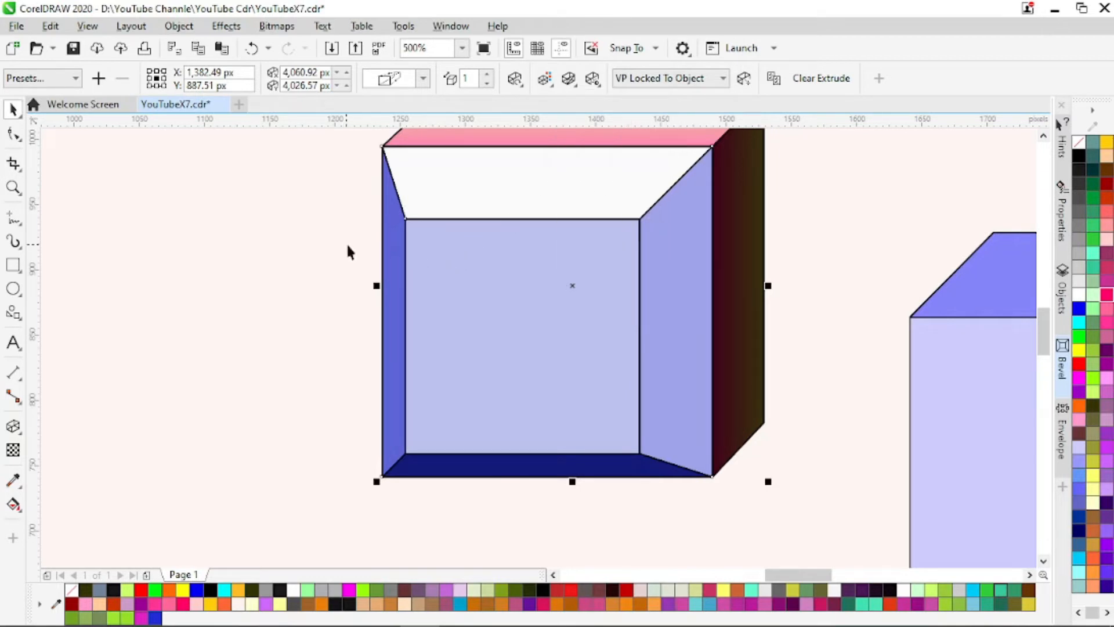
Switch on all three extrusion light sources and move light 2 to the front upper-left corner of the lighting grid
left_click(599, 86)
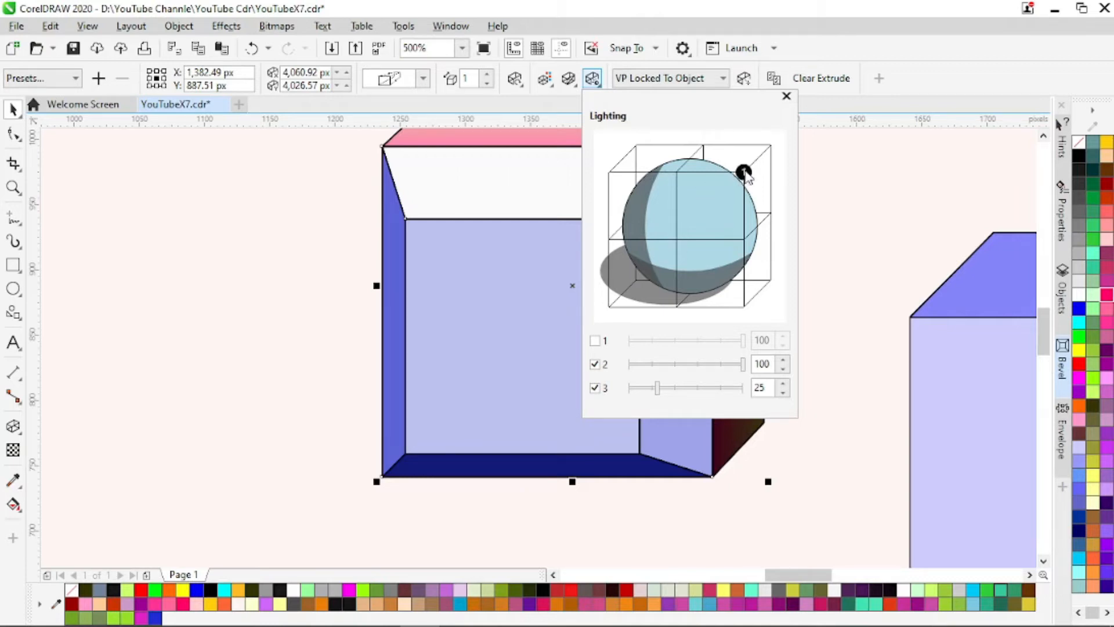
left_click(595, 341)
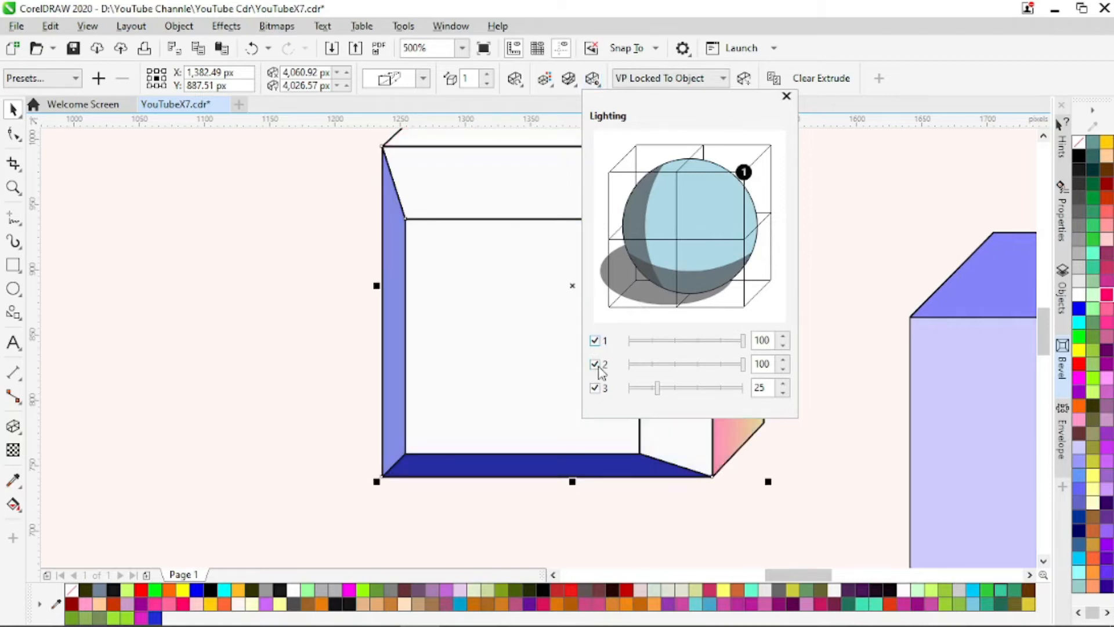
left_click(596, 366)
left_click(595, 388)
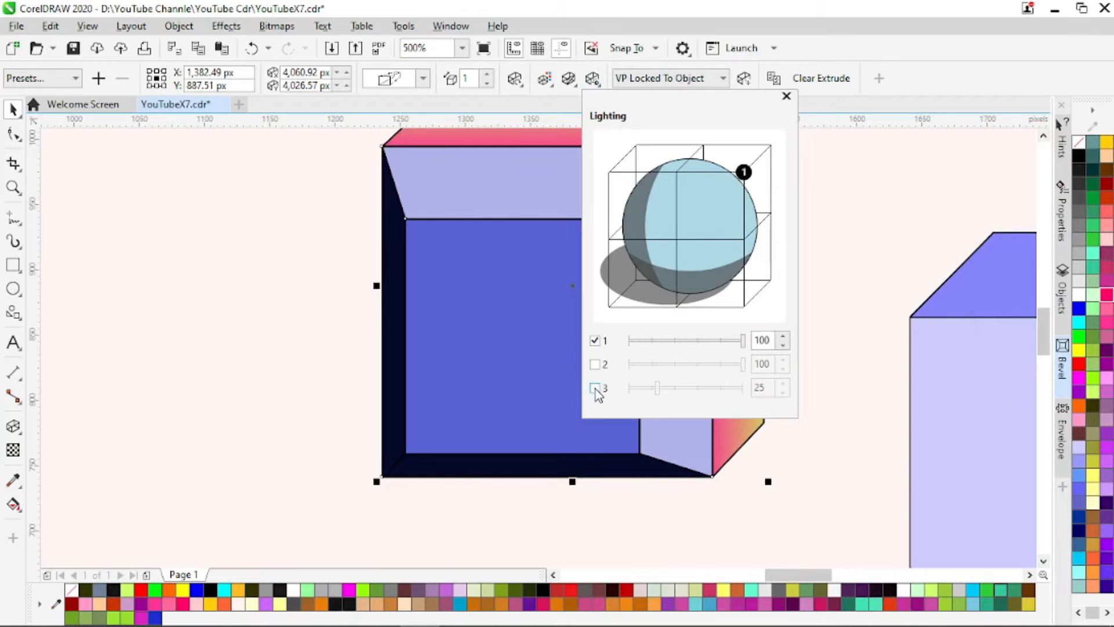
left_click(595, 389)
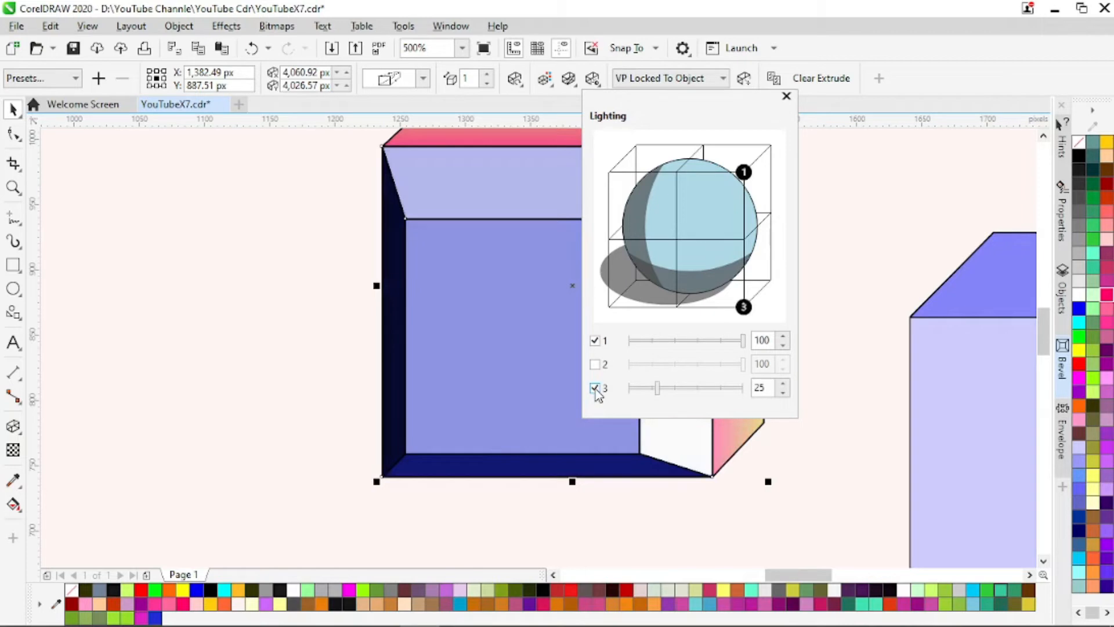
left_click(596, 366)
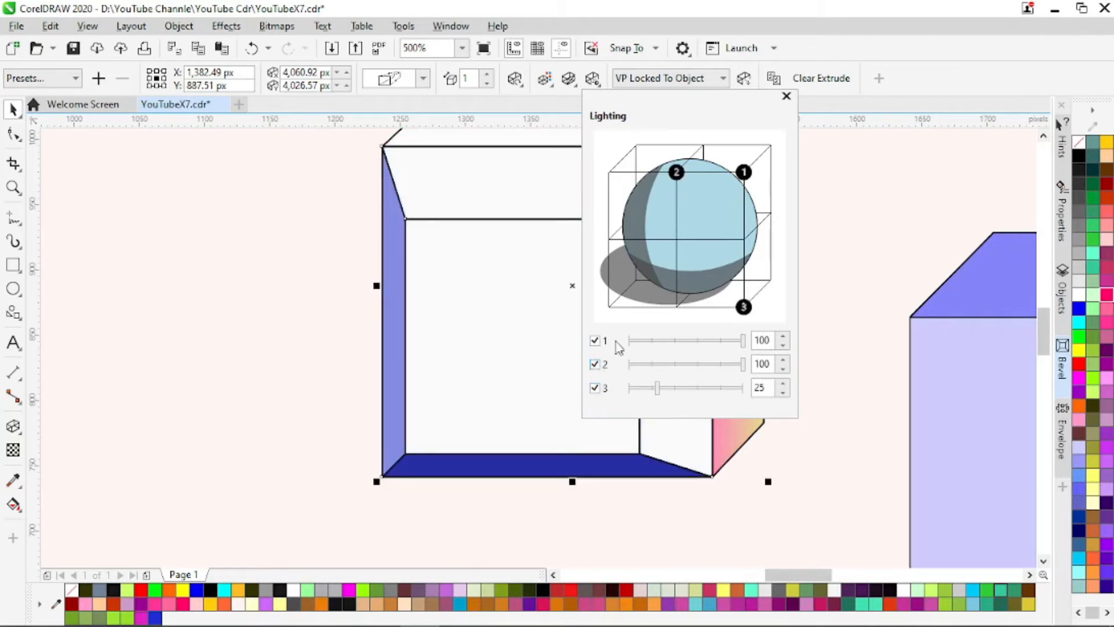
left_click_drag(674, 177, 609, 177)
left_click_drag(696, 110, 906, 99)
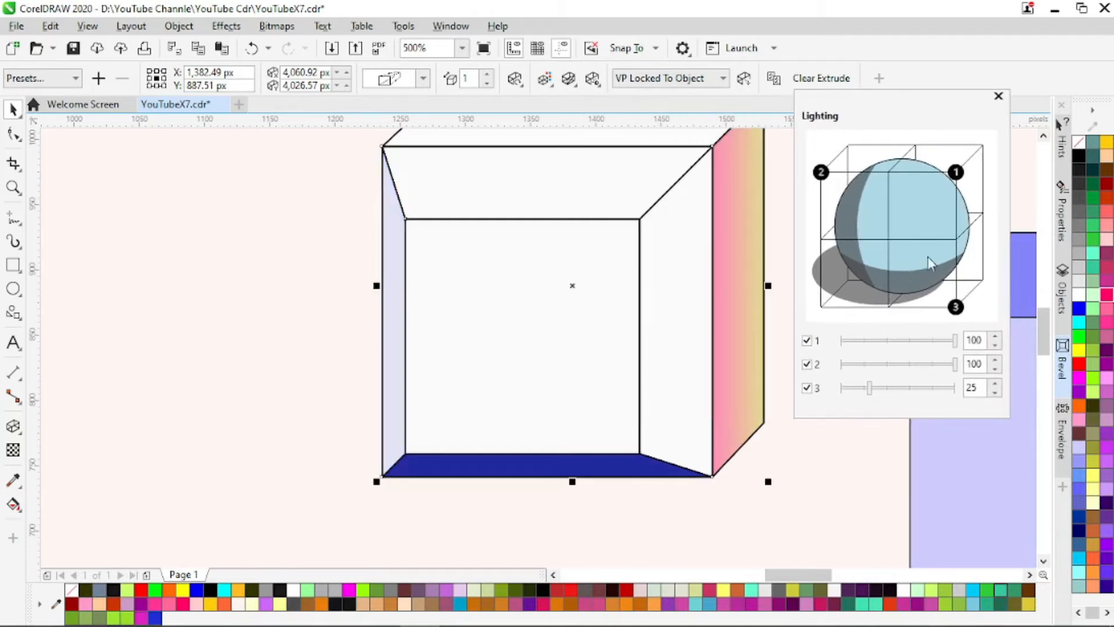
Turn off lights 3 and 2, and move light 1 to the lower part of the lighting grid's front face
left_click(807, 389)
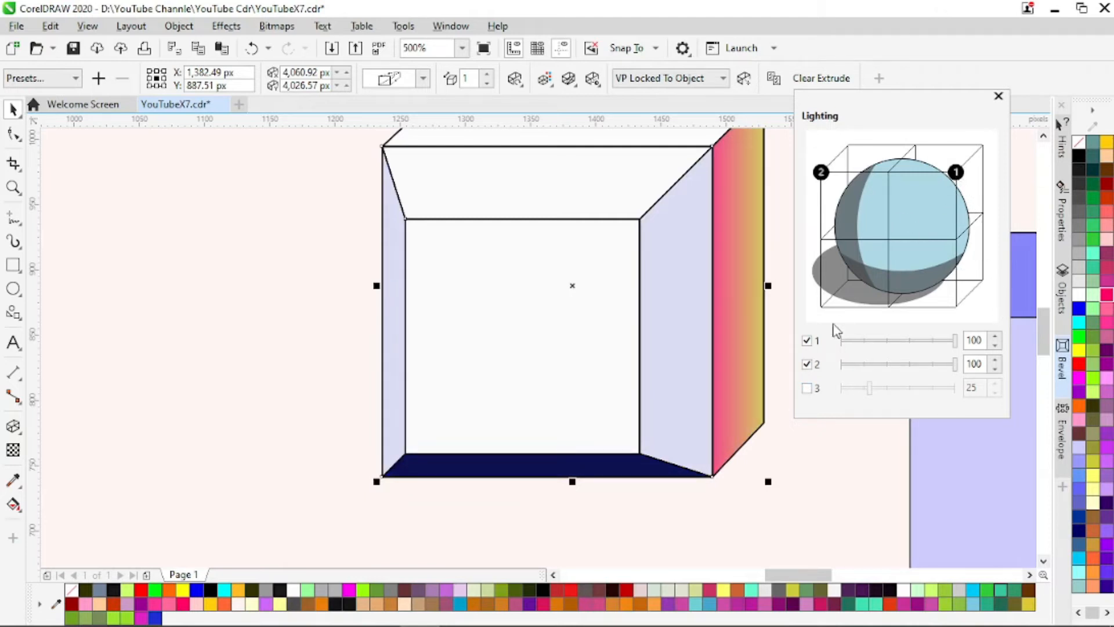
left_click(808, 365)
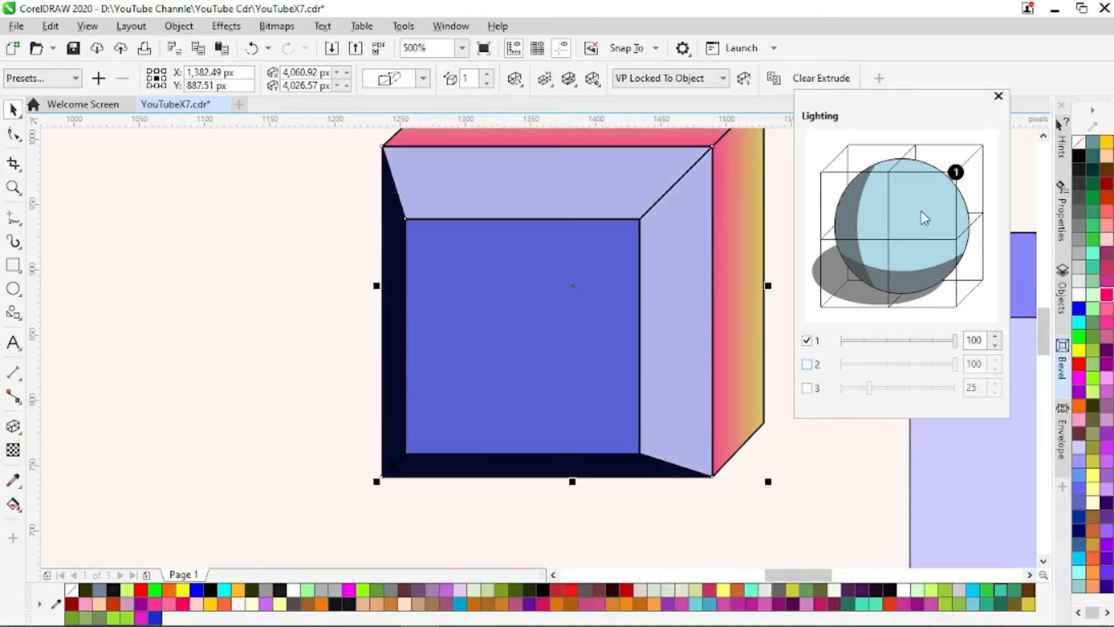
left_click_drag(957, 173, 890, 240)
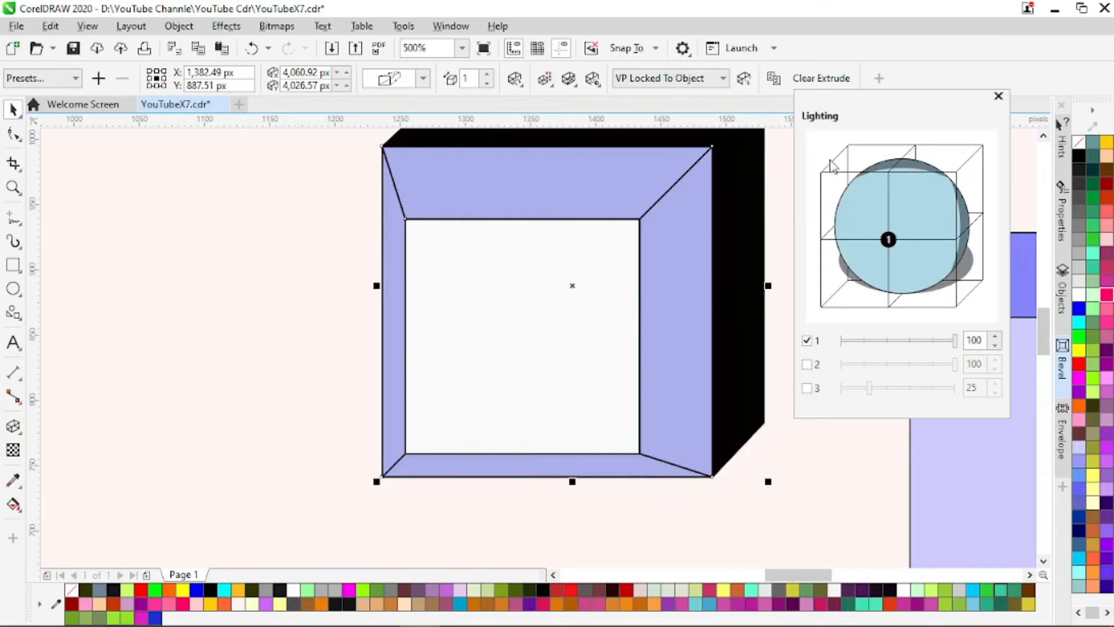
mouse_move(888, 241)
left_mouse_down()
mouse_move(822, 240)
mouse_move(822, 308)
left_mouse_up()
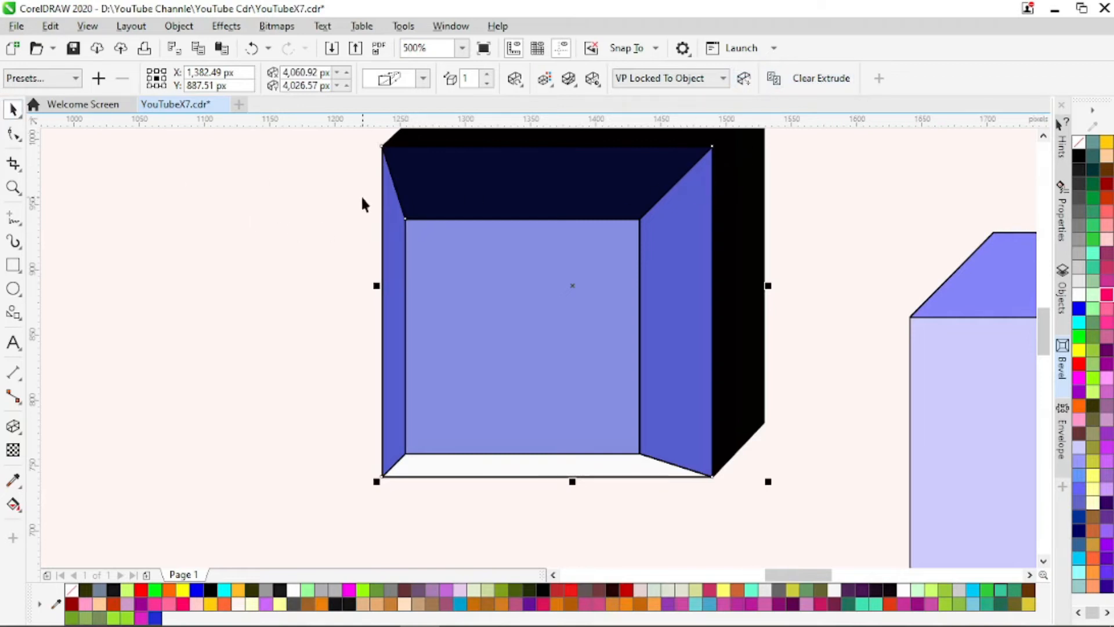
Try clearing the extrusion from the bevelled cube
scroll(355, 204, "down", 4)
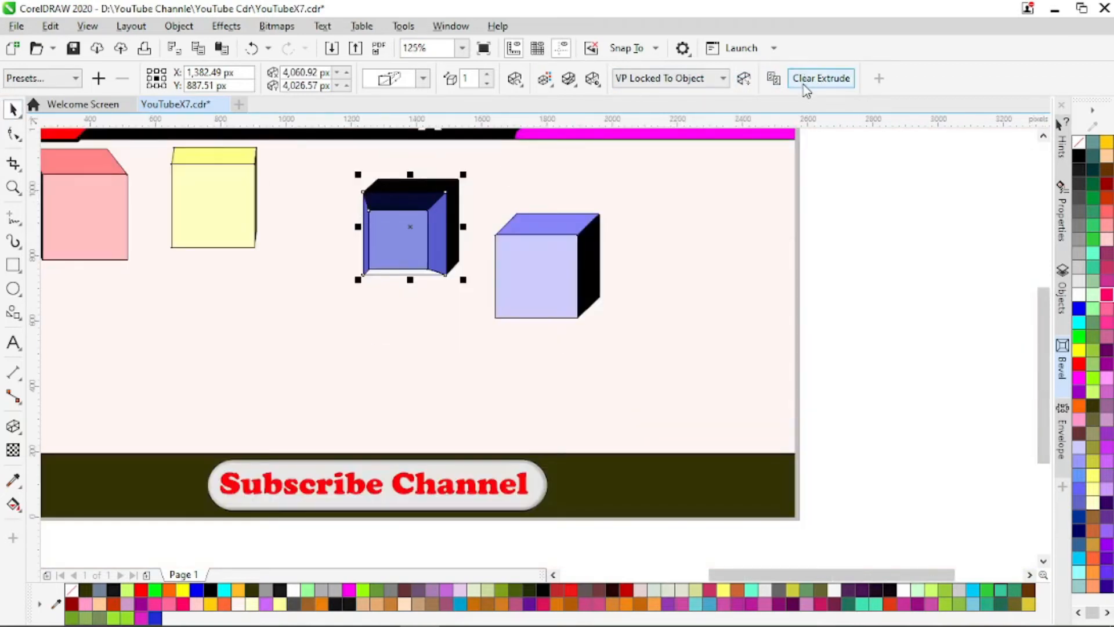
left_click(804, 84)
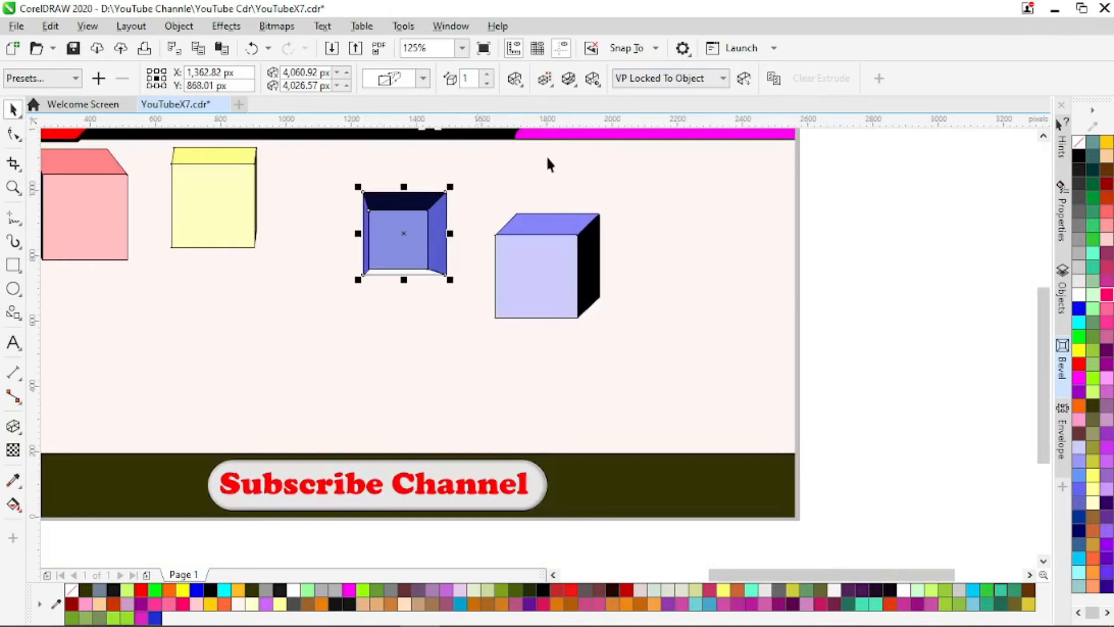
Restore the cleared extrusion and turn off the cube's bevel
left_click(577, 85)
left_click(573, 116)
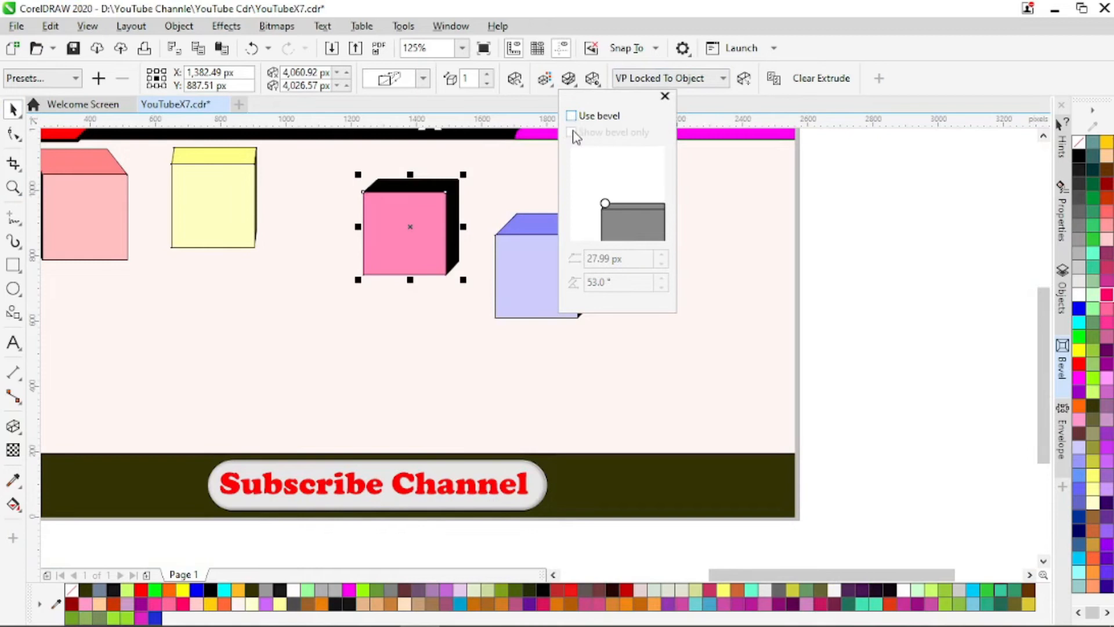
left_click(427, 232)
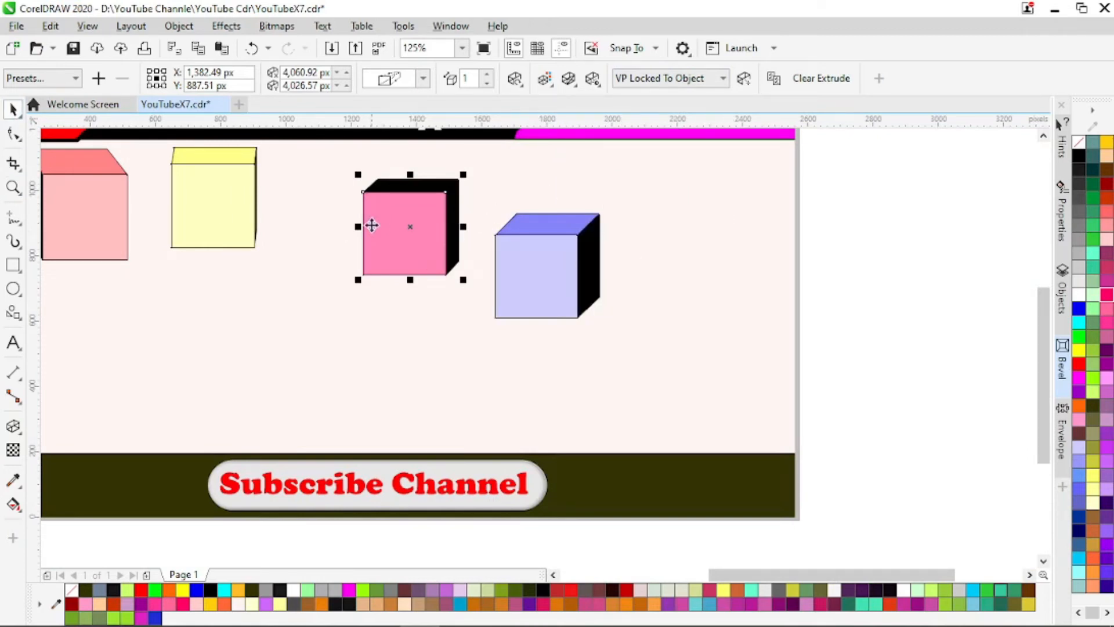
Delete all four extruded cubes from the page
scroll(369, 224, "down", 2)
left_click_drag(144, 177, 568, 286)
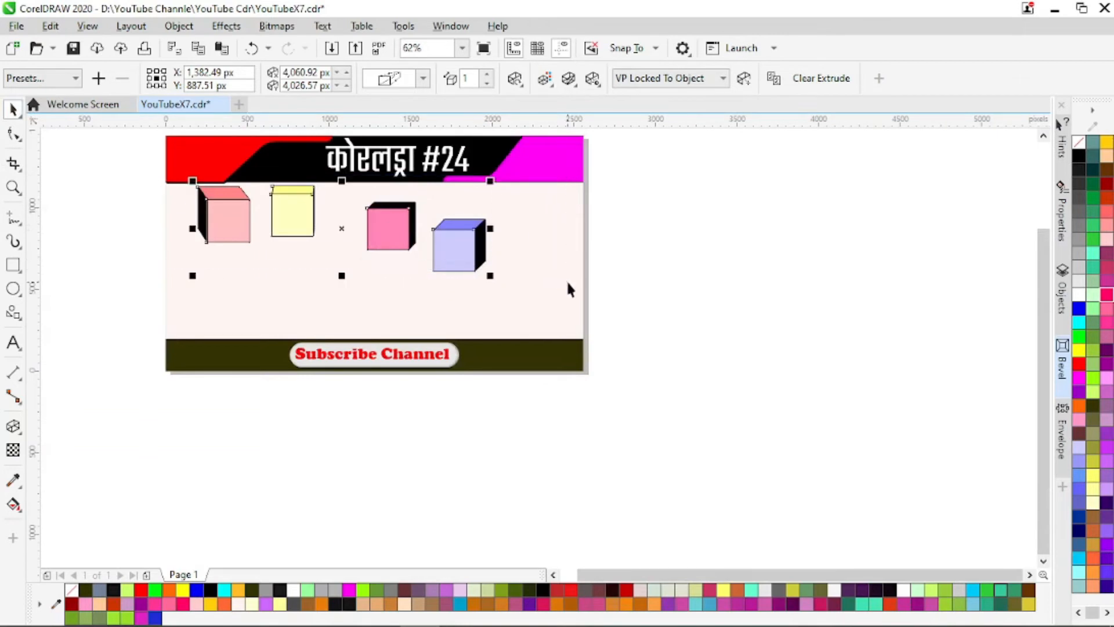
key("Delete")
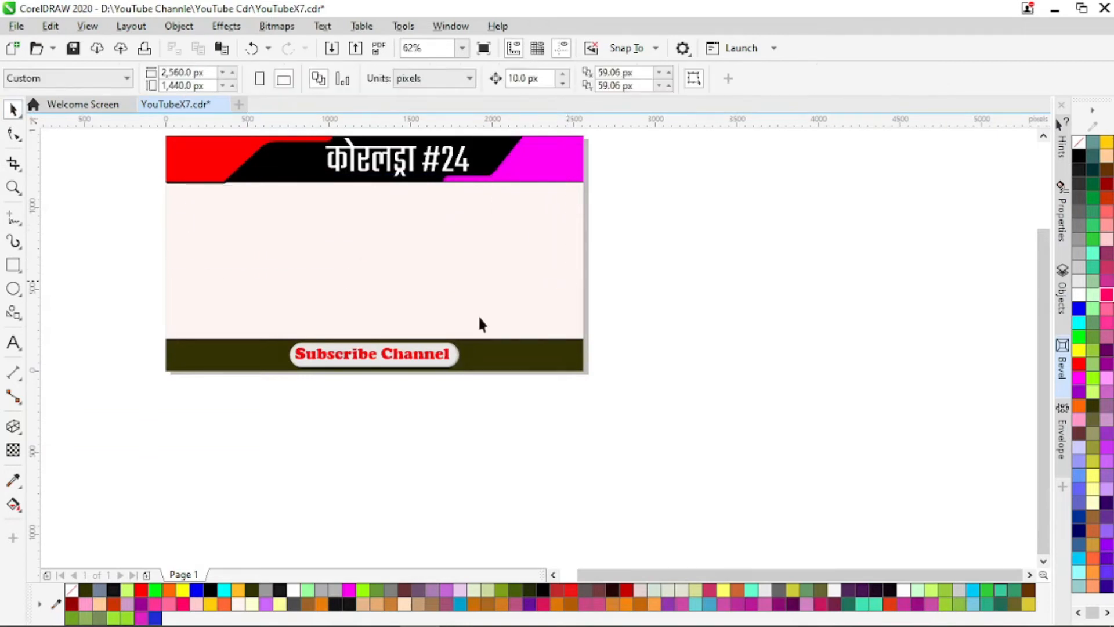
Add the person's name as artistic text in the blank area and move it near the page's upper left
key("F8")
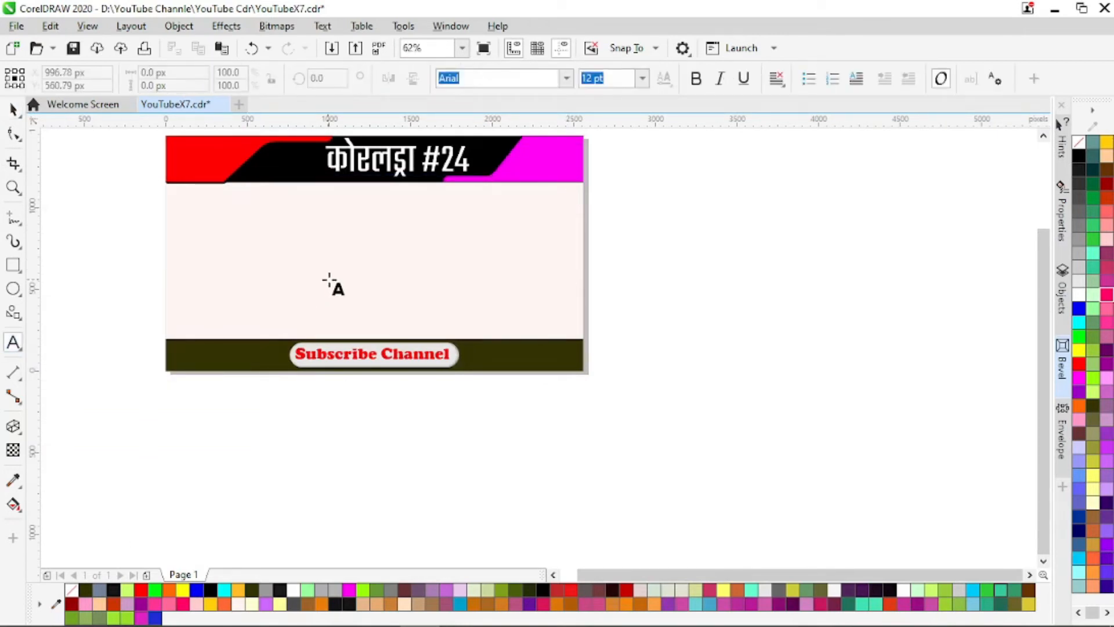
left_click(327, 277)
type("R AHSAN")
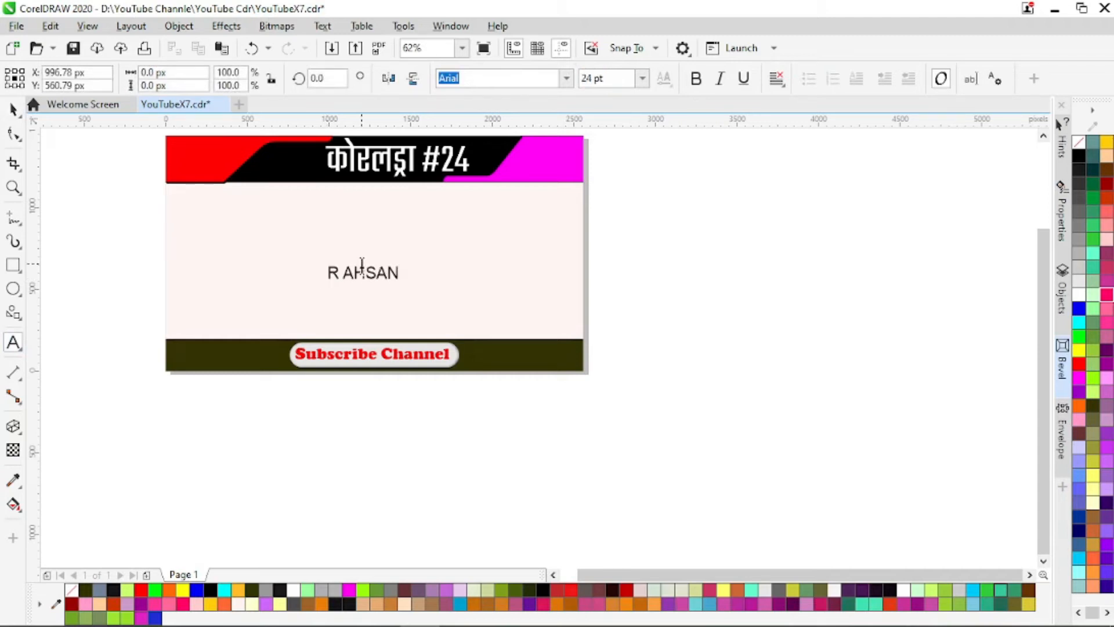
left_click(12, 106)
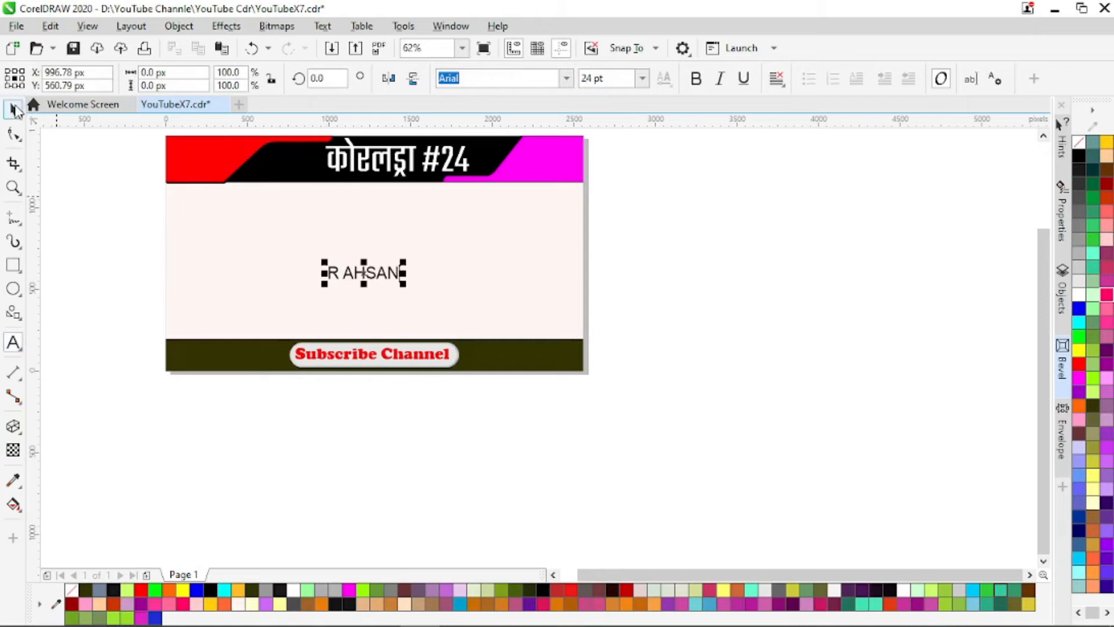
left_click_drag(361, 273, 249, 223)
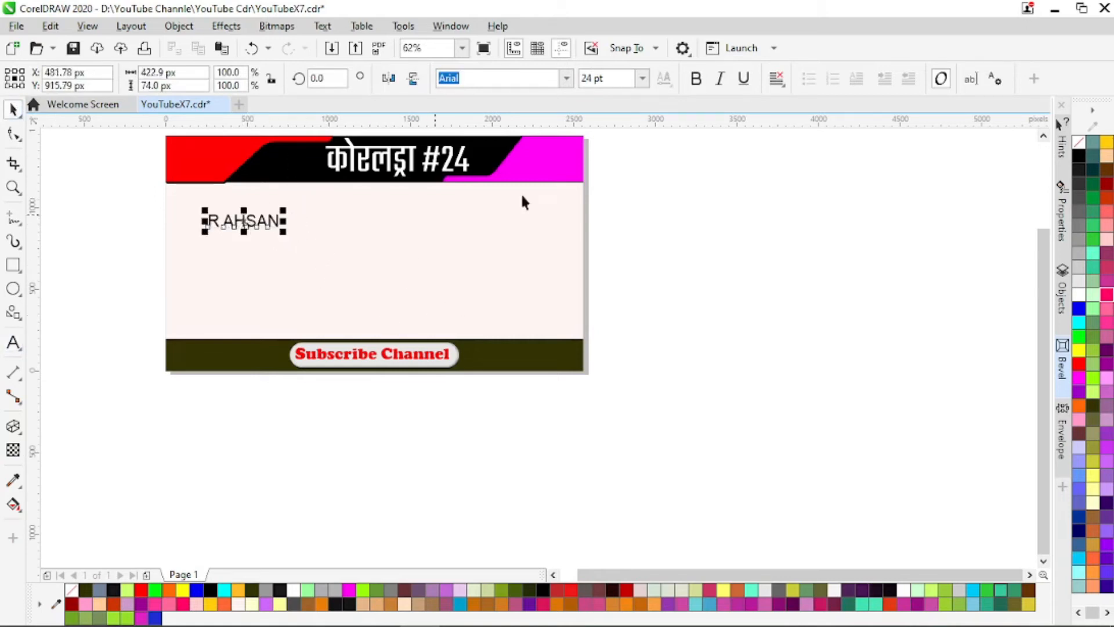
Set the name text in Cooper Black and enlarge it to about 73 pt
left_click(566, 80)
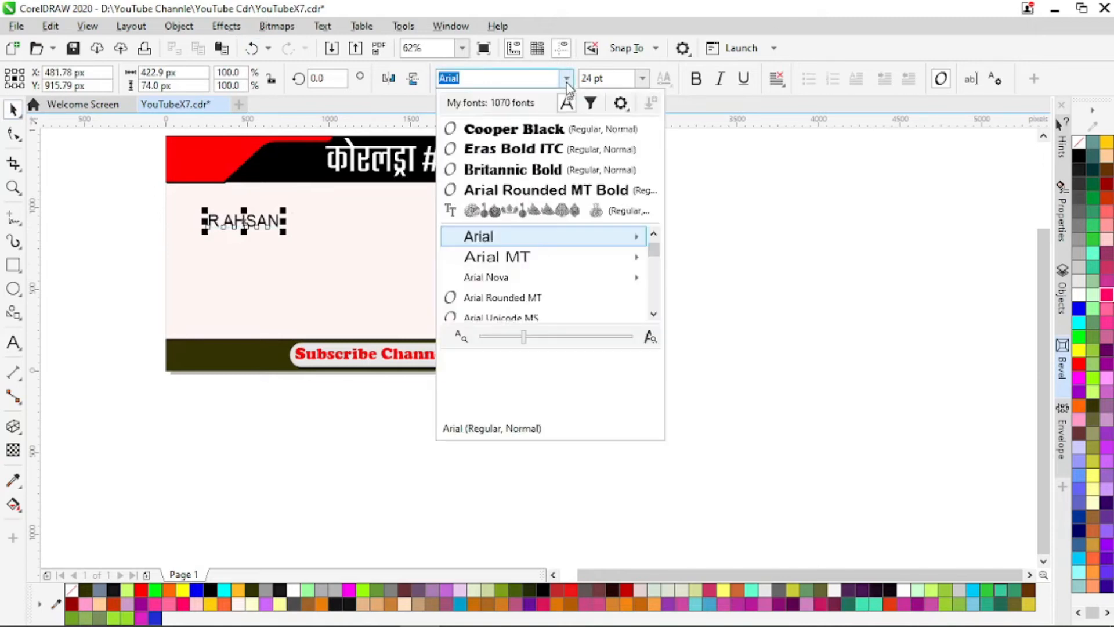
left_click(545, 129)
left_click_drag(294, 230, 458, 256)
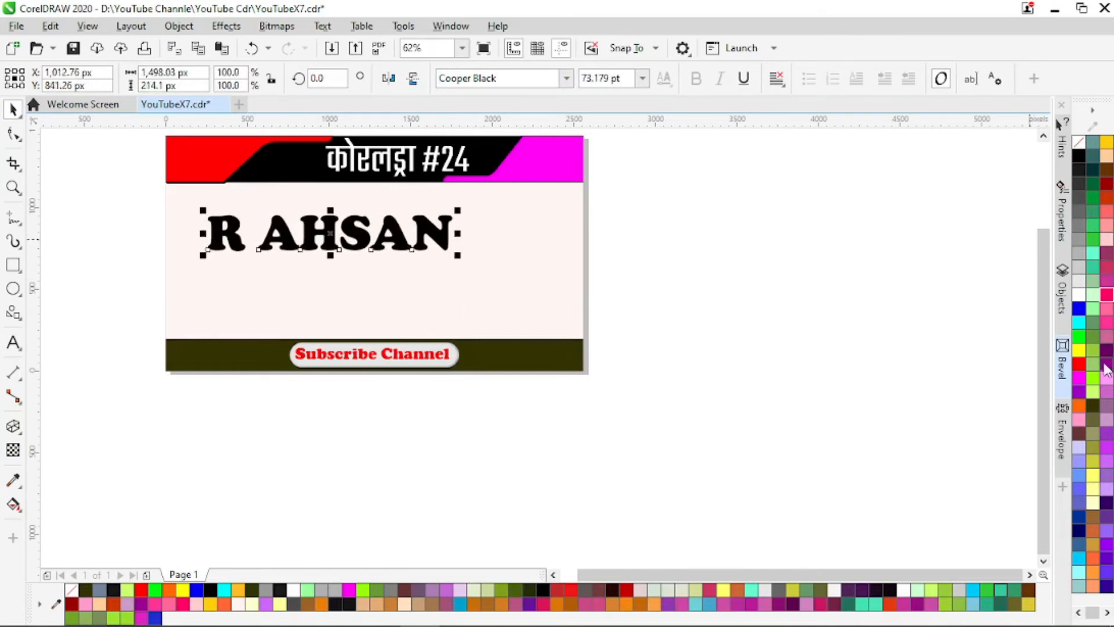
Fill the name text with bright green and move it down to about X 928 px, Y 501 px
left_click(1080, 338)
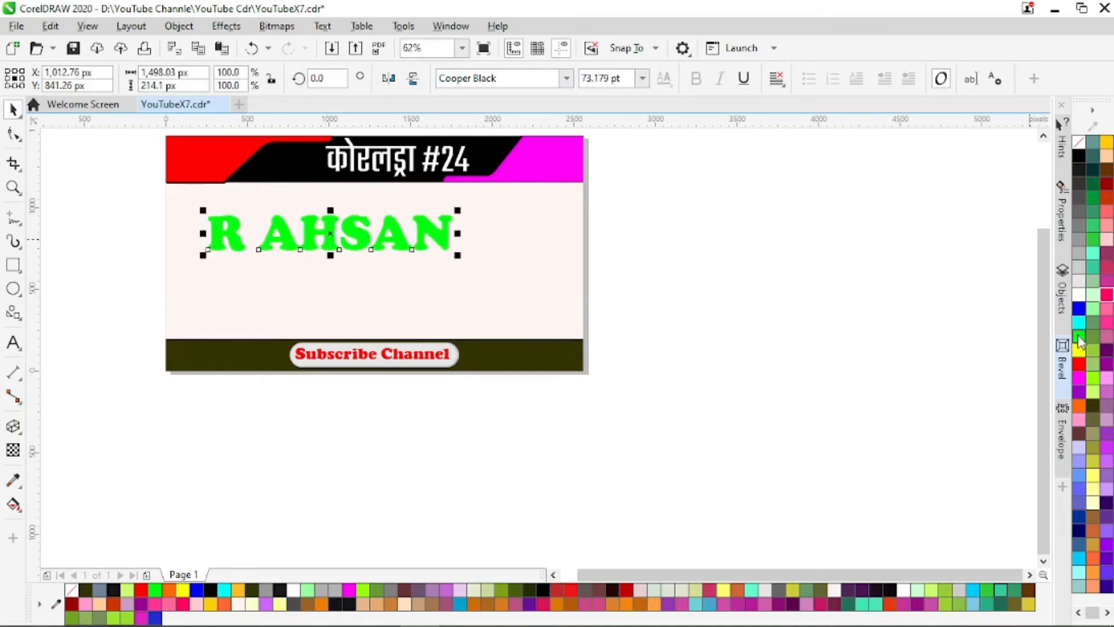
left_click_drag(310, 259, 298, 277)
left_click(313, 232)
left_click_drag(314, 231, 303, 287)
Apply an Extrude Top preset to the green name text with the Extrude tool
left_click(13, 427)
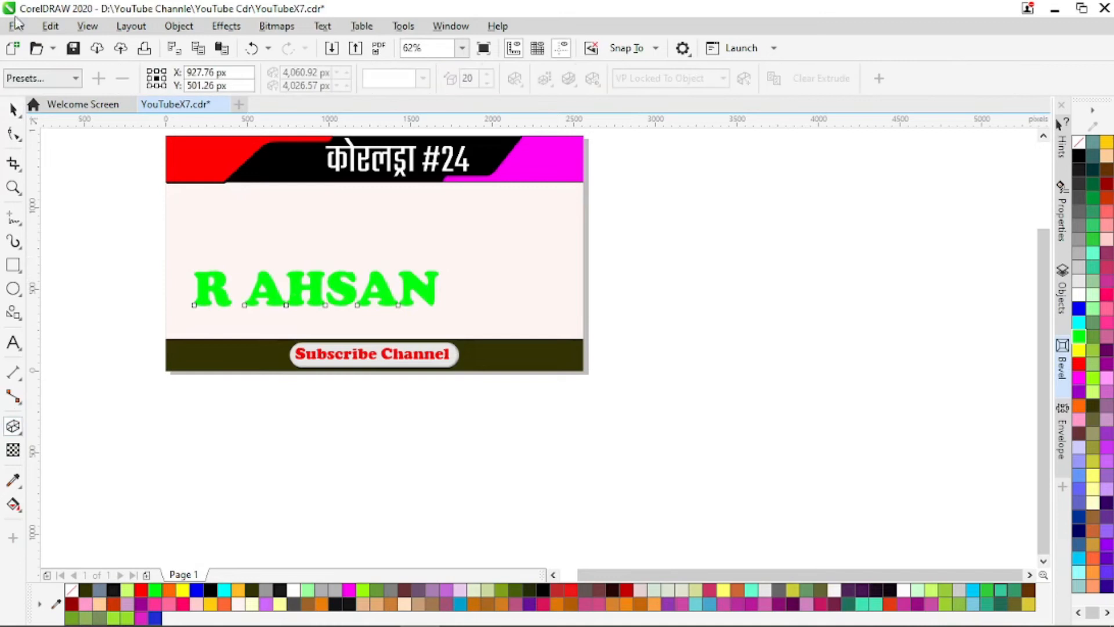
left_click(65, 80)
left_click(50, 105)
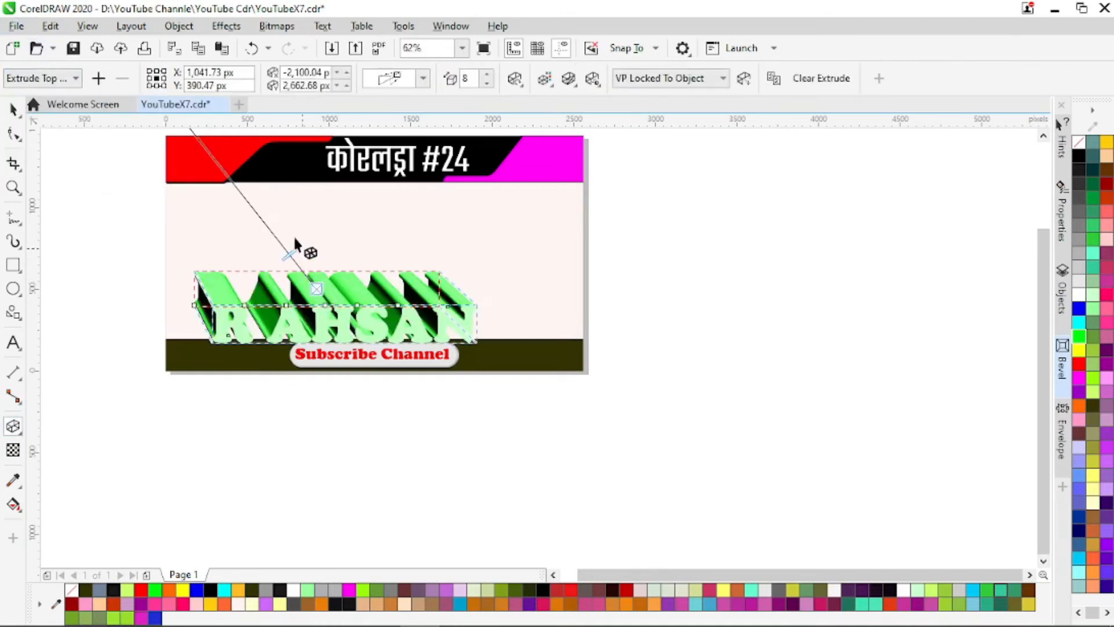
Vary the extrusion depth of the green name text and set it to 8
left_click_drag(298, 251, 310, 259)
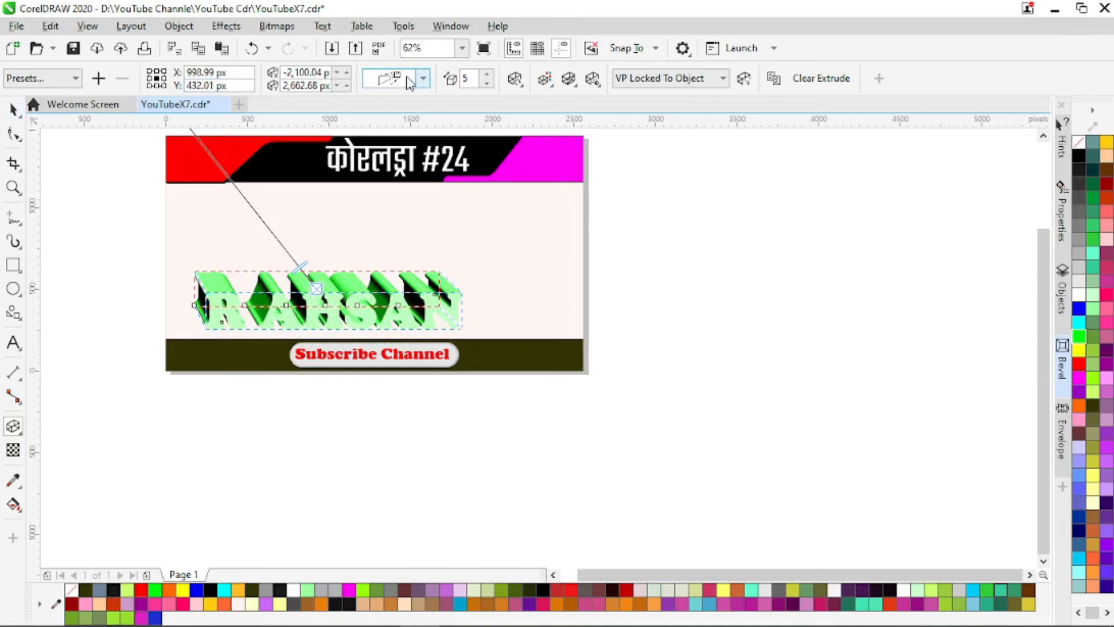
left_click(490, 83)
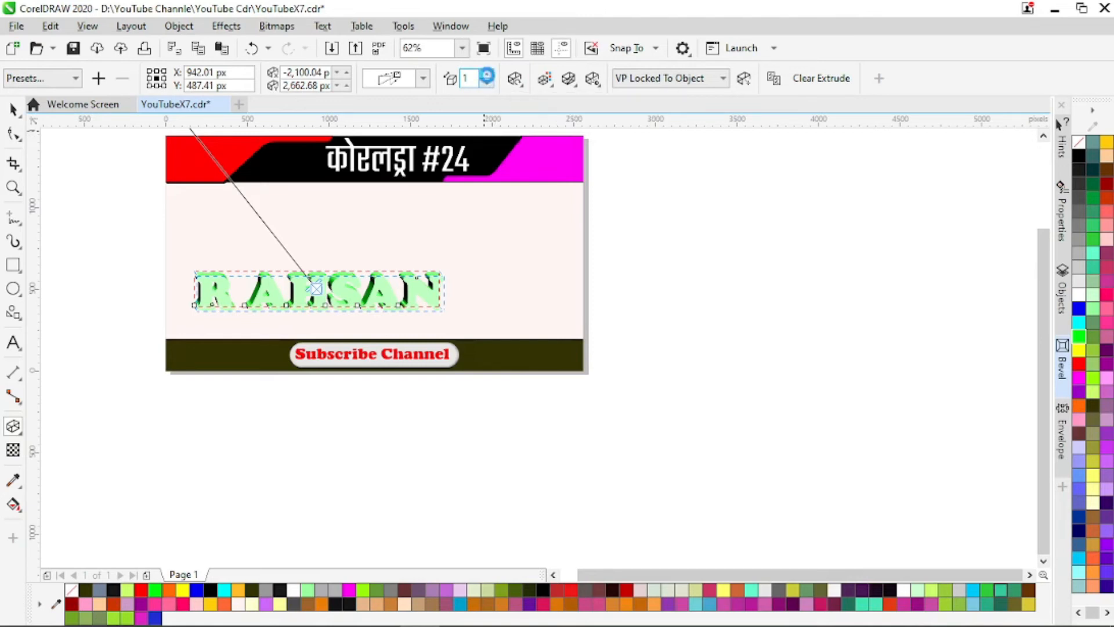
left_click(487, 75)
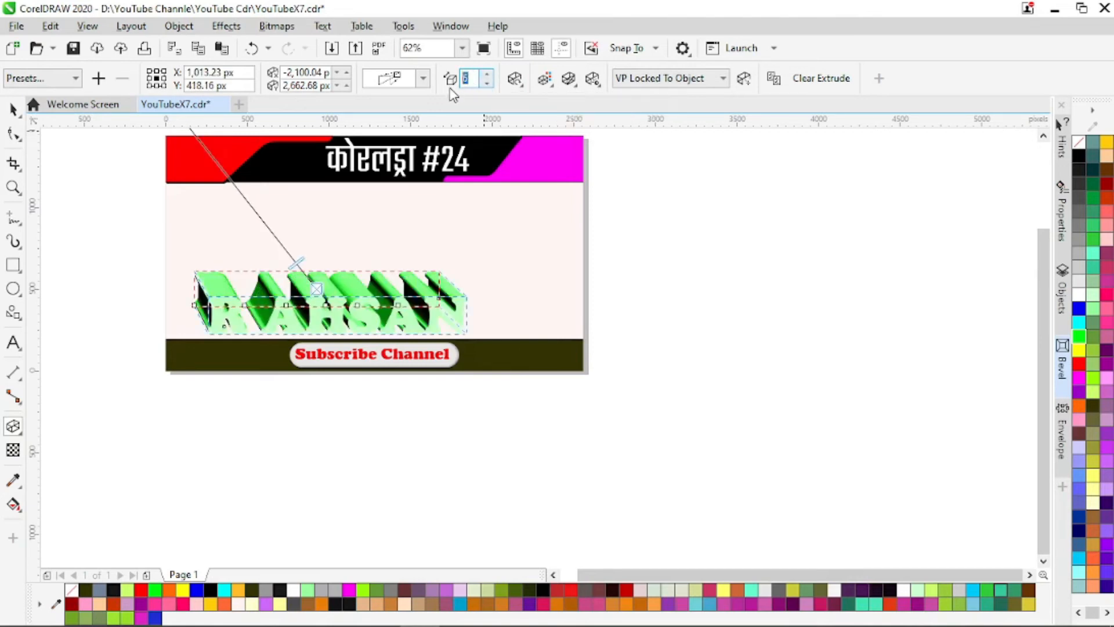
type("8")
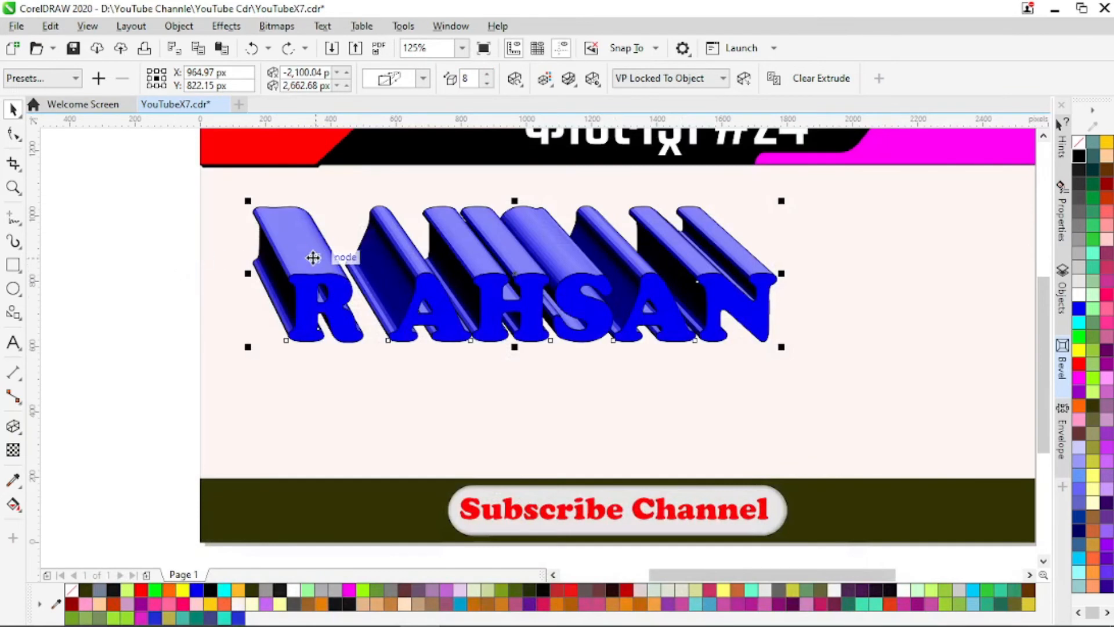
Remove the outline from the blue extruded name text and fill it with red
scroll(510, 288, "up", 2)
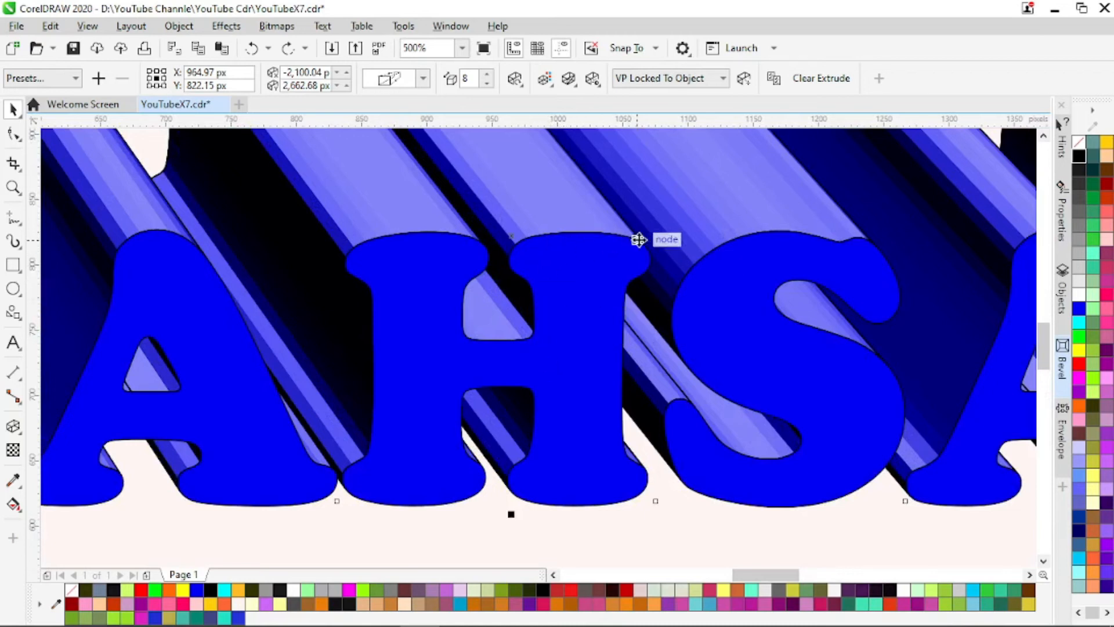
right_click(1079, 142)
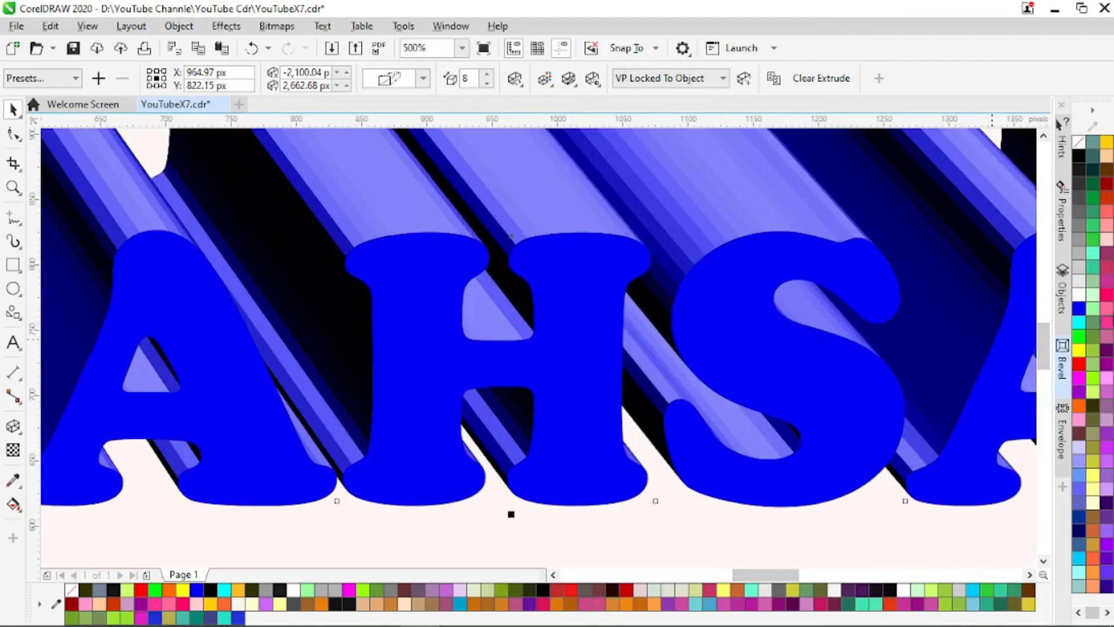
left_click(1078, 366)
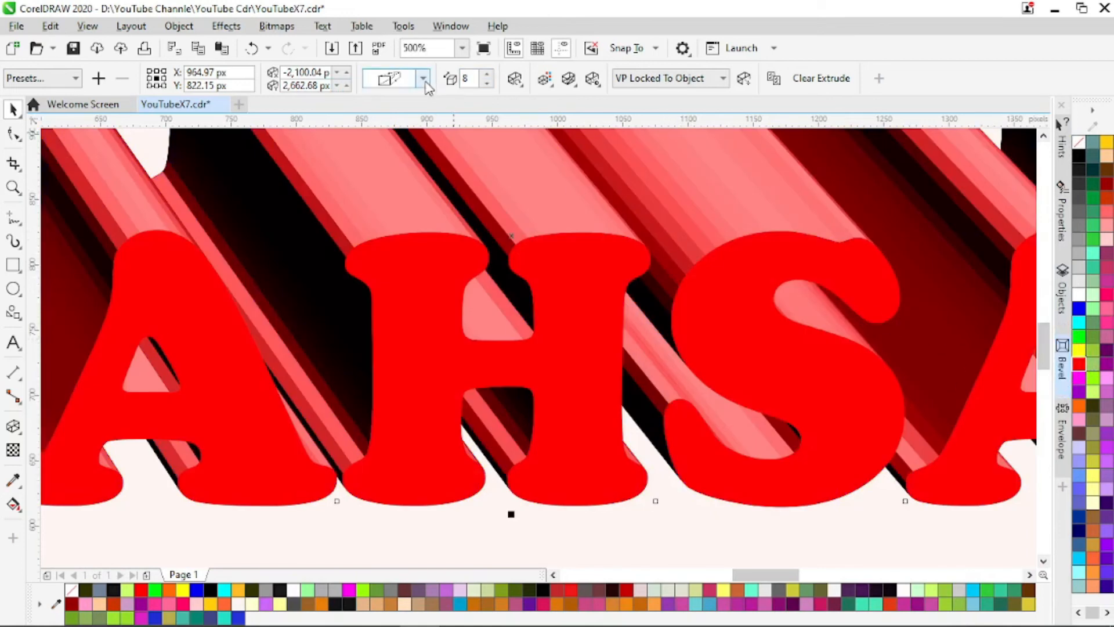
Reduce the red name text's extrusion depth to 3 and enable Use bevel
left_click(487, 85)
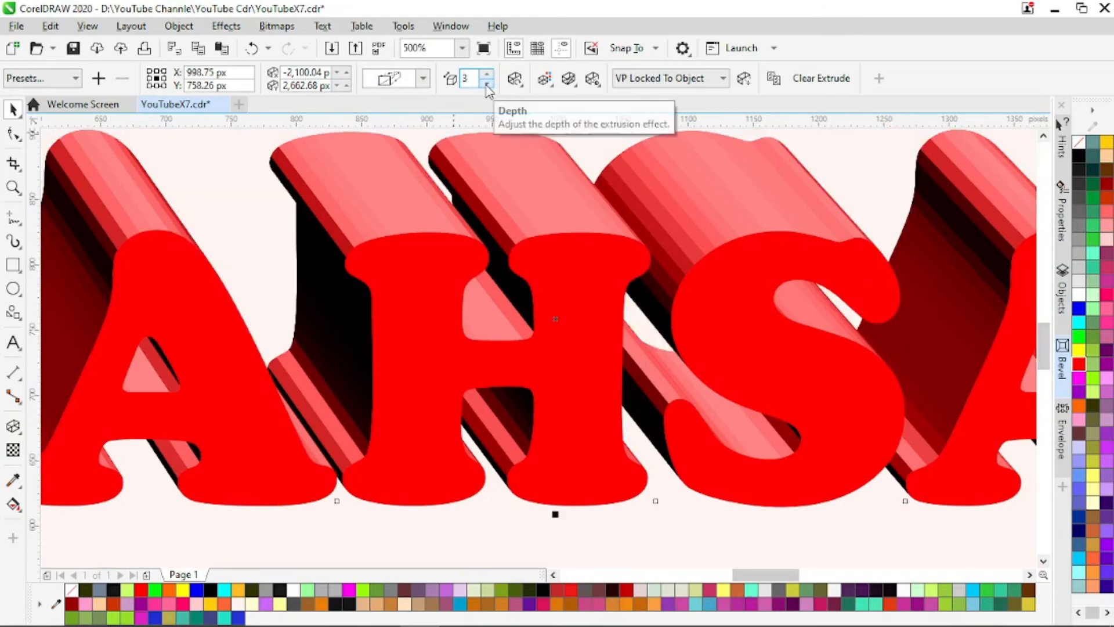
left_click(572, 85)
left_click(573, 115)
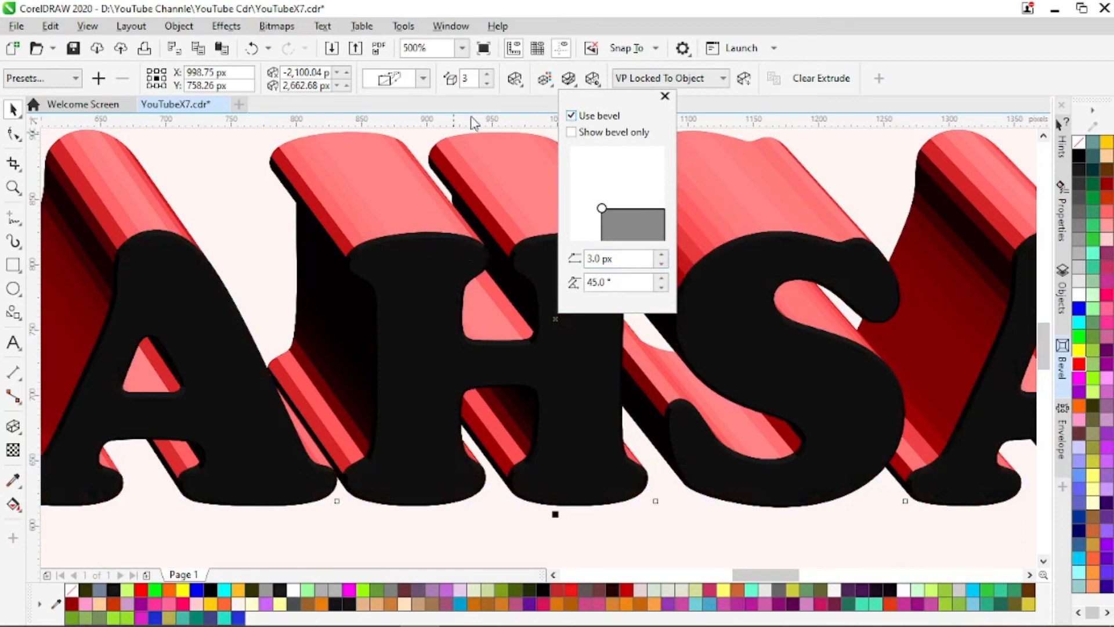
Colour the name text's bevel with the extrude fill
left_click(544, 78)
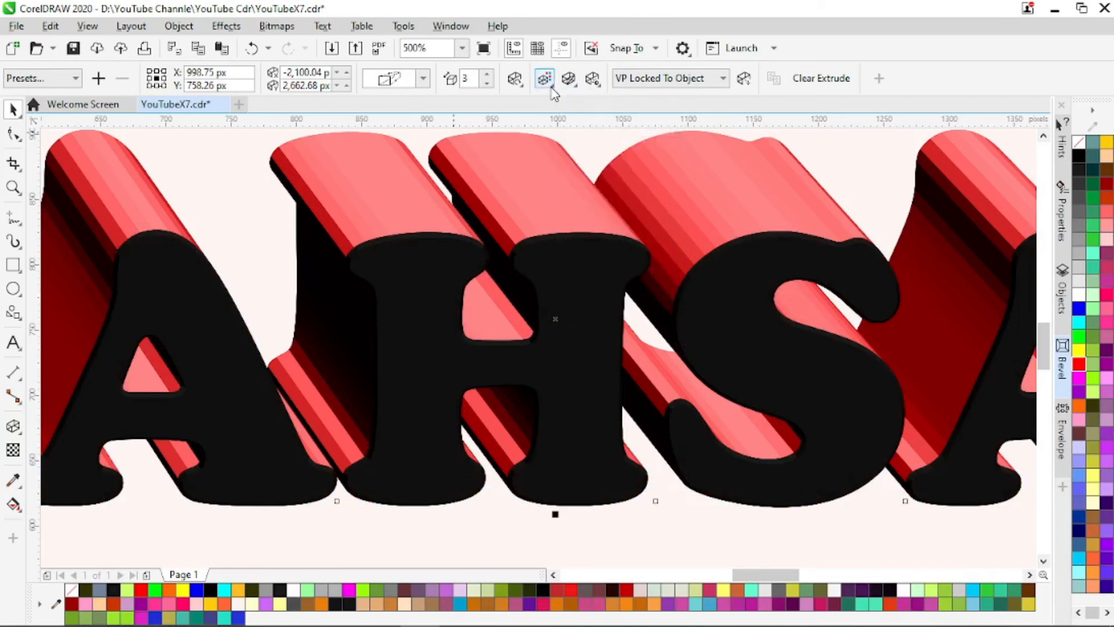
left_click(545, 78)
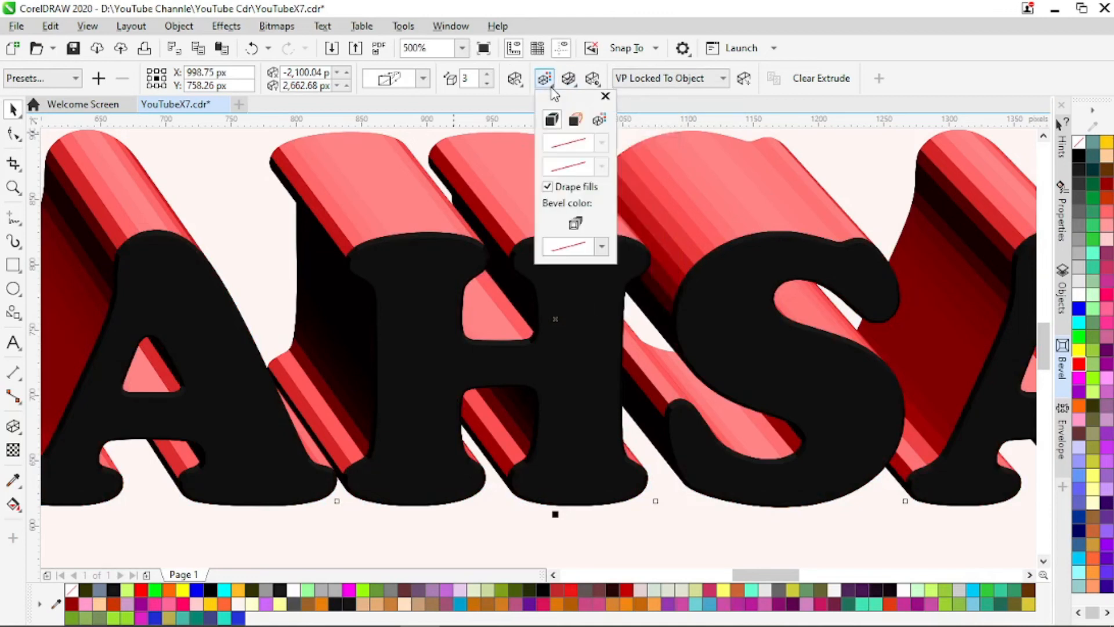
left_click(577, 222)
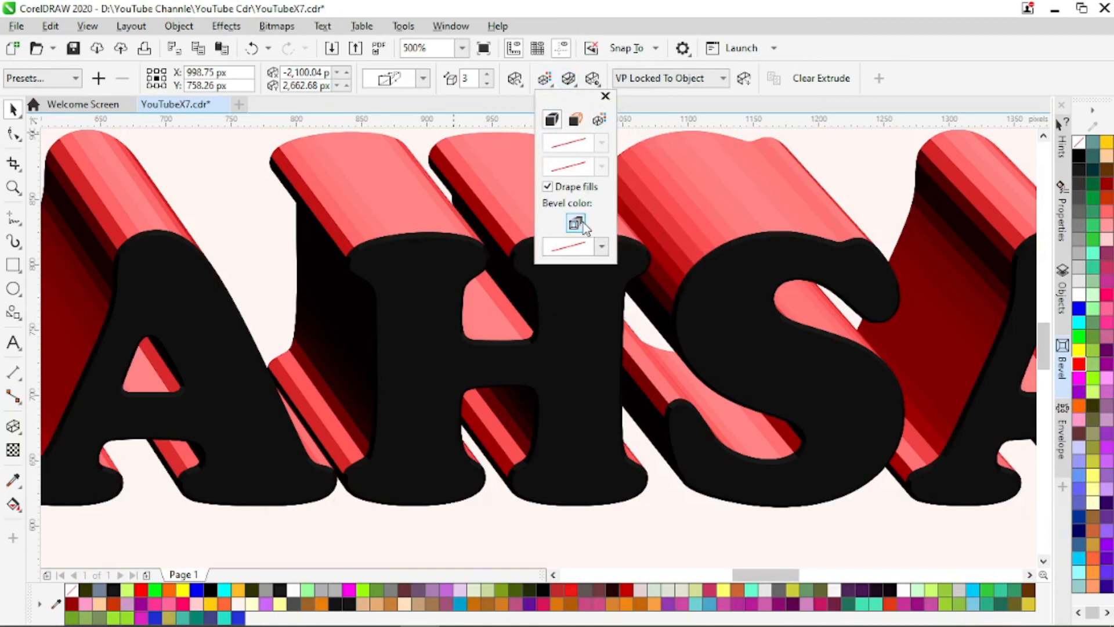
left_click(579, 222)
left_click(575, 223)
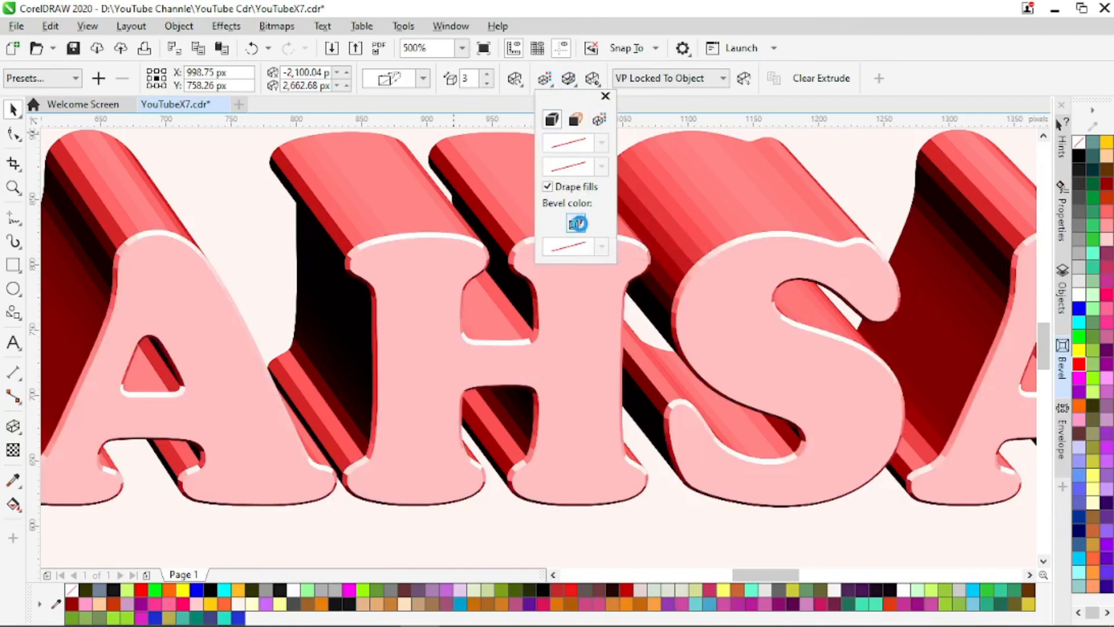
Try custom blue bevel colours #151FAB and #4C56EB on the name text and switch back to the extrude fill
left_click(602, 247)
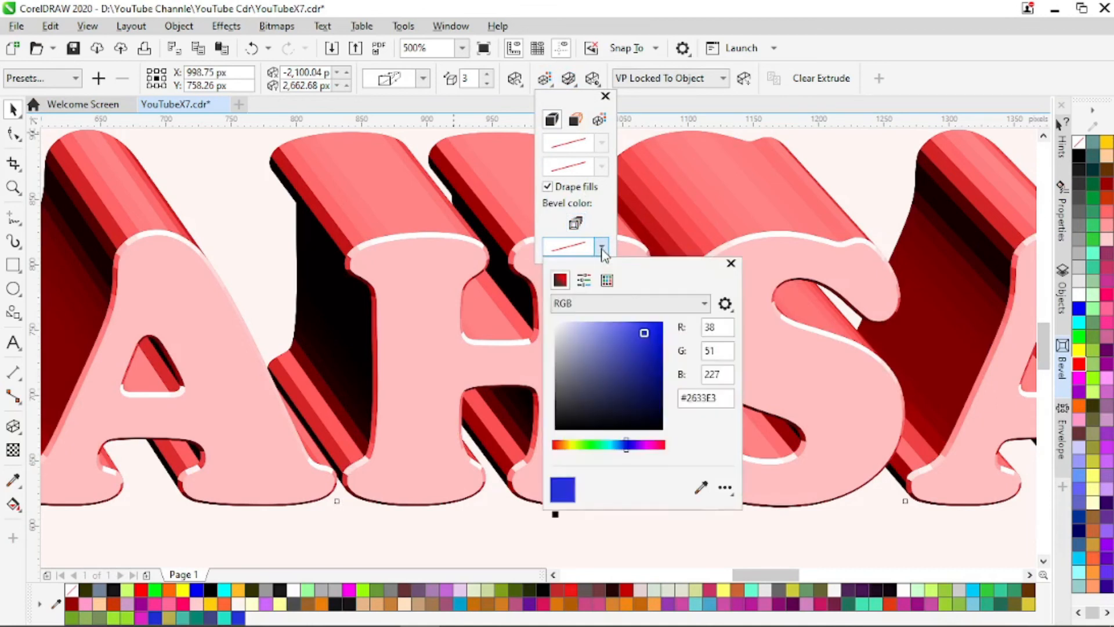
left_click(650, 357)
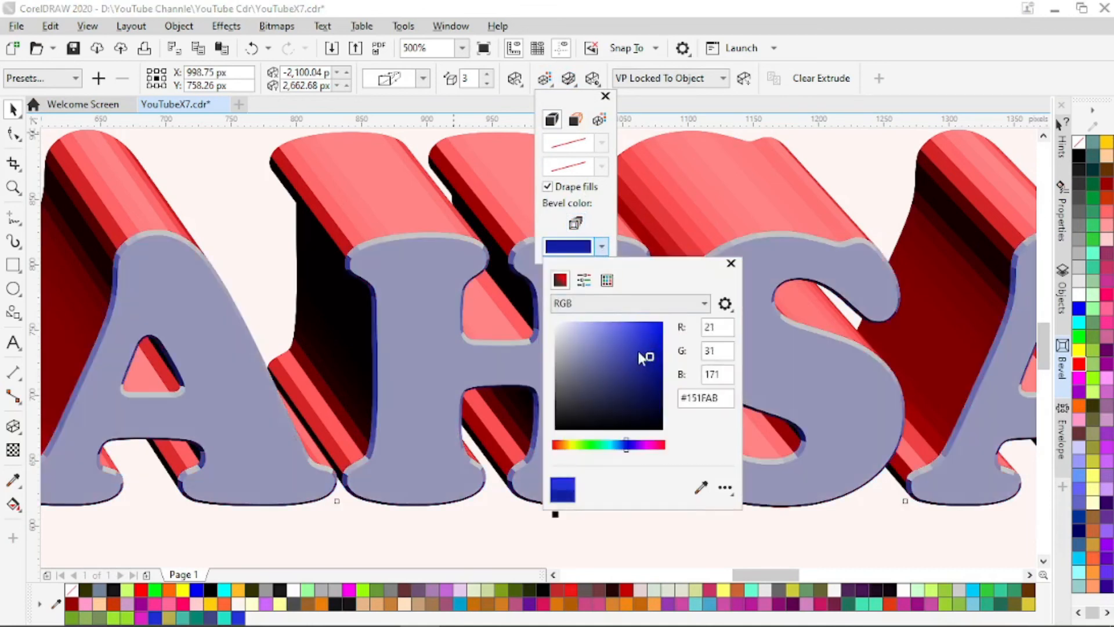
left_click_drag(638, 354, 627, 329)
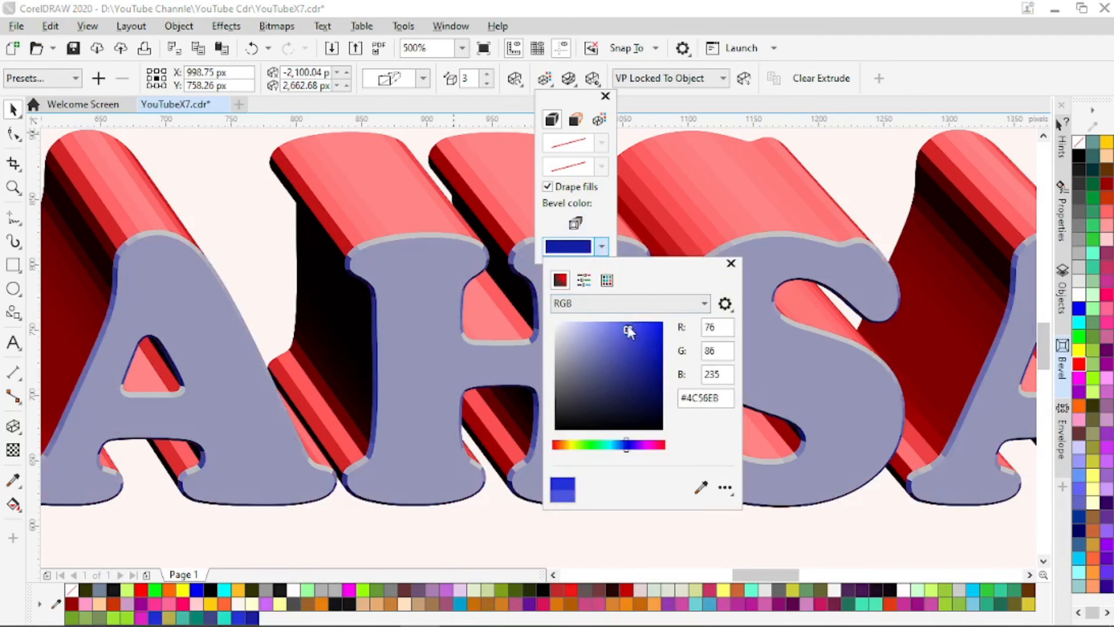
left_click(573, 224)
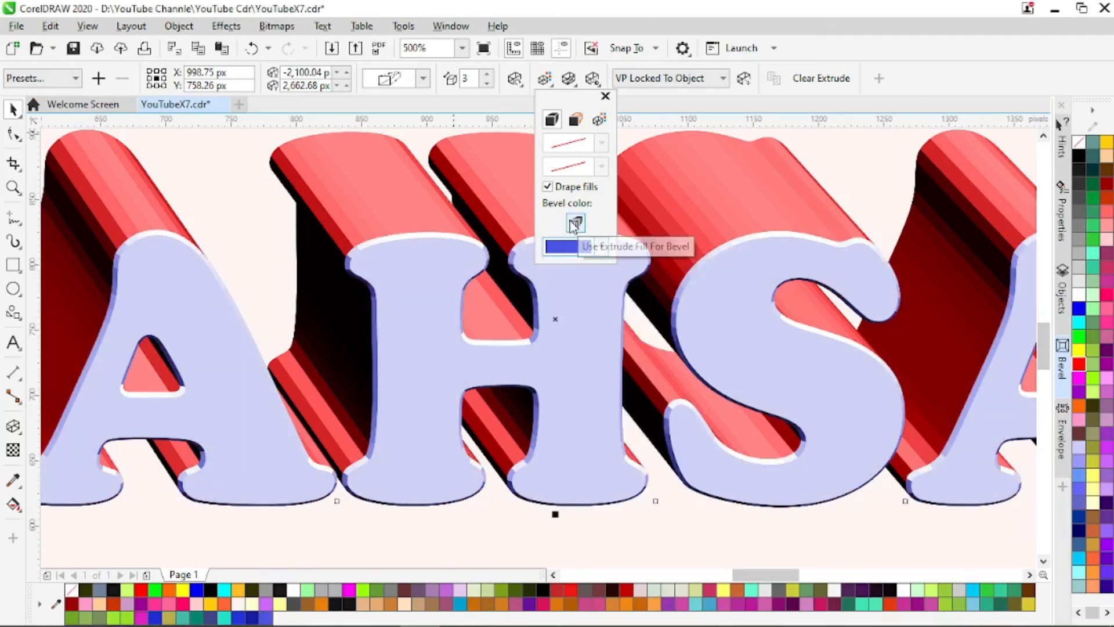
left_click(574, 224)
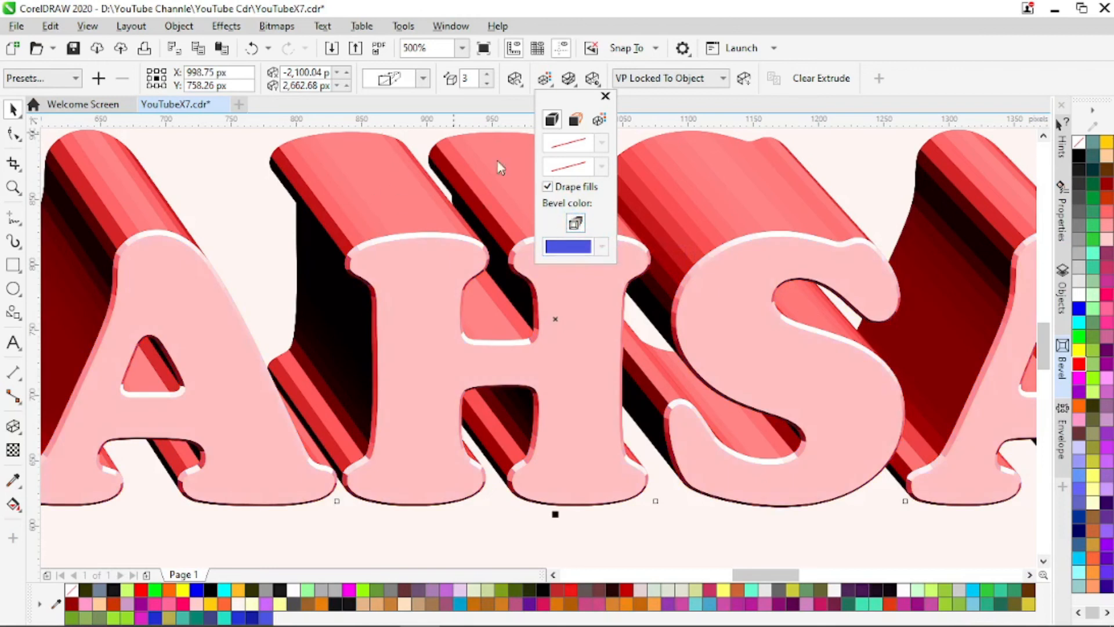
Increase the bevel depth of the extruded name text to 11 px
left_click(588, 81)
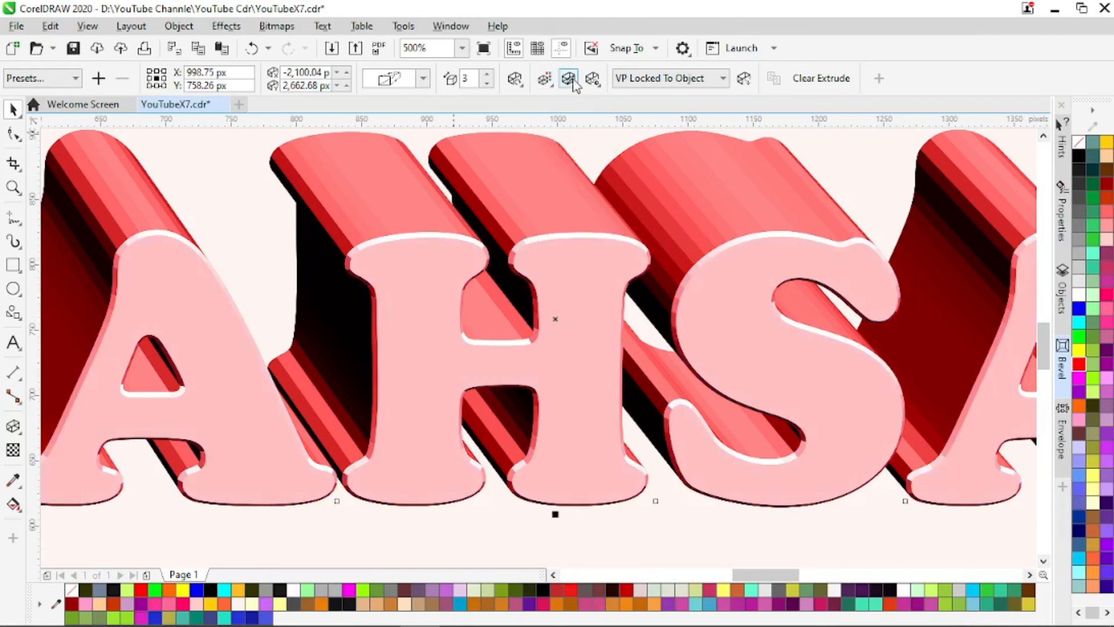
left_click(569, 79)
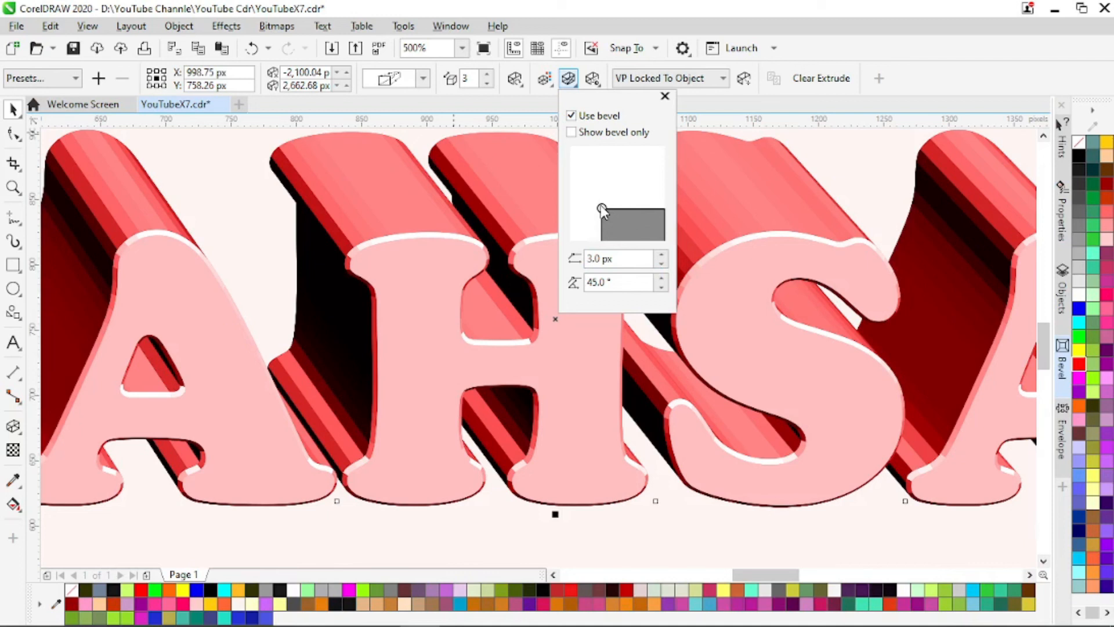
left_click(661, 255)
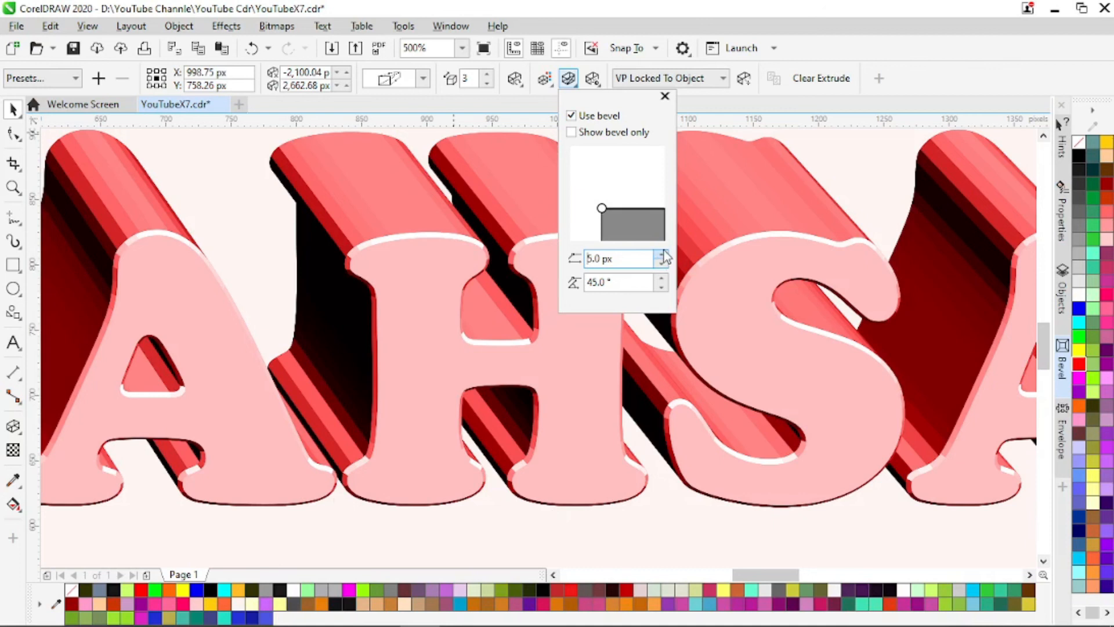
left_click(662, 255)
left_click(662, 255)
left_click(662, 255)
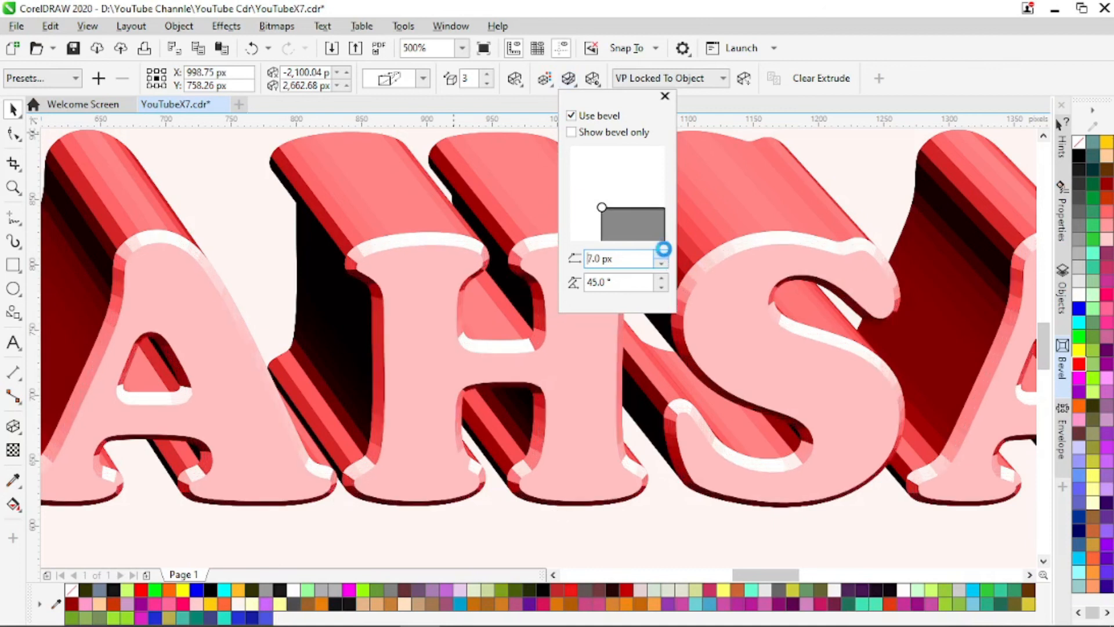
left_click(662, 254)
left_click(661, 255)
left_click(662, 254)
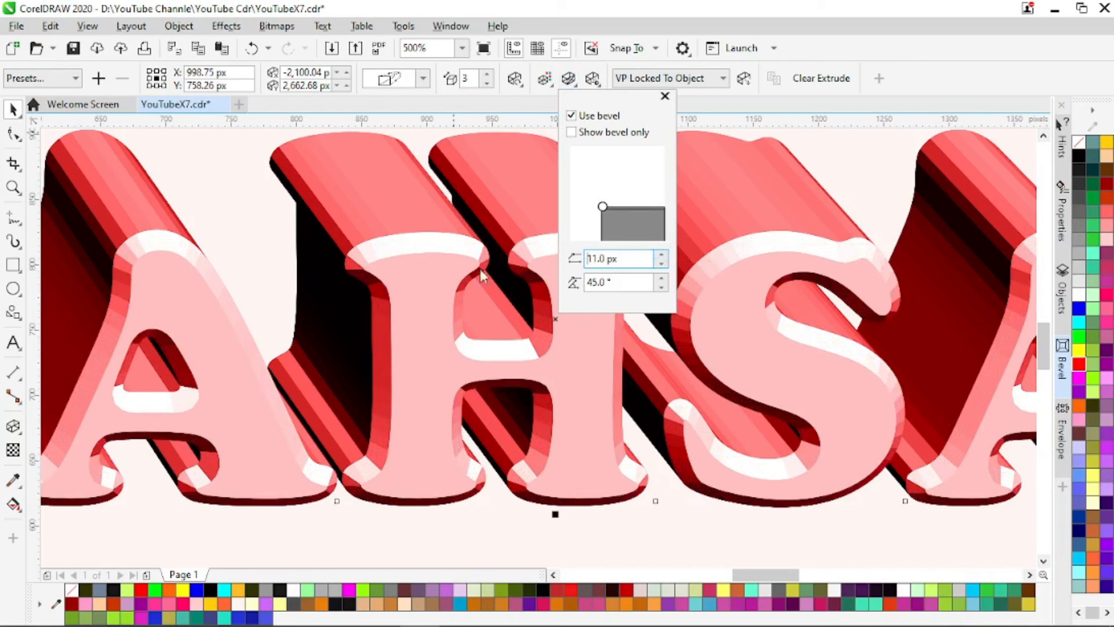
Set the bevel angle of the extruded name text to 50° and close the bevel settings
left_click(662, 288)
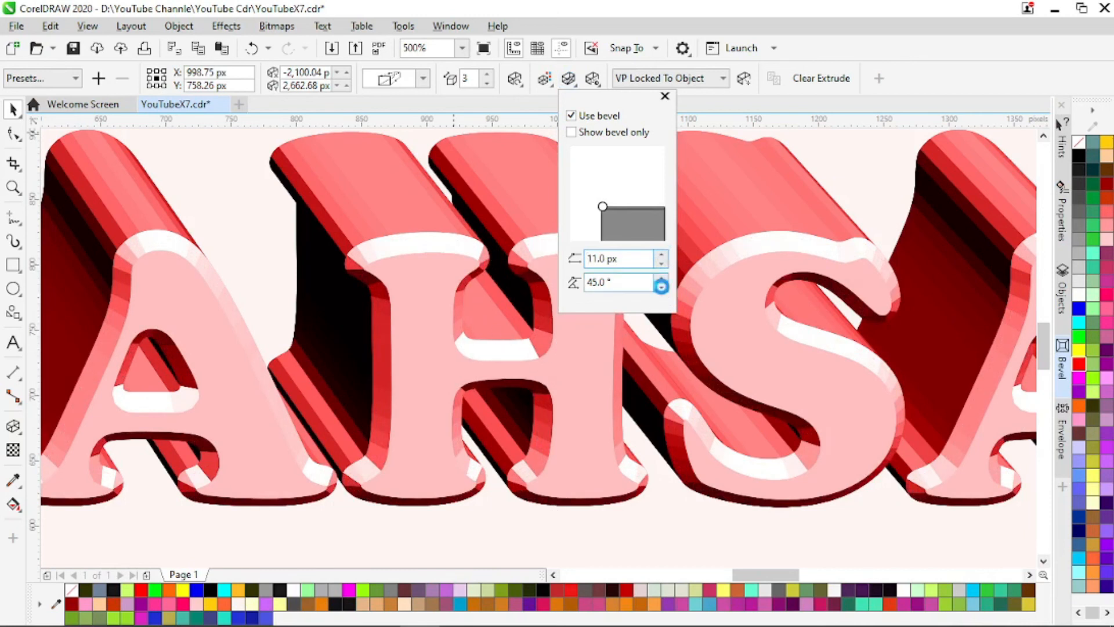
left_click(662, 278)
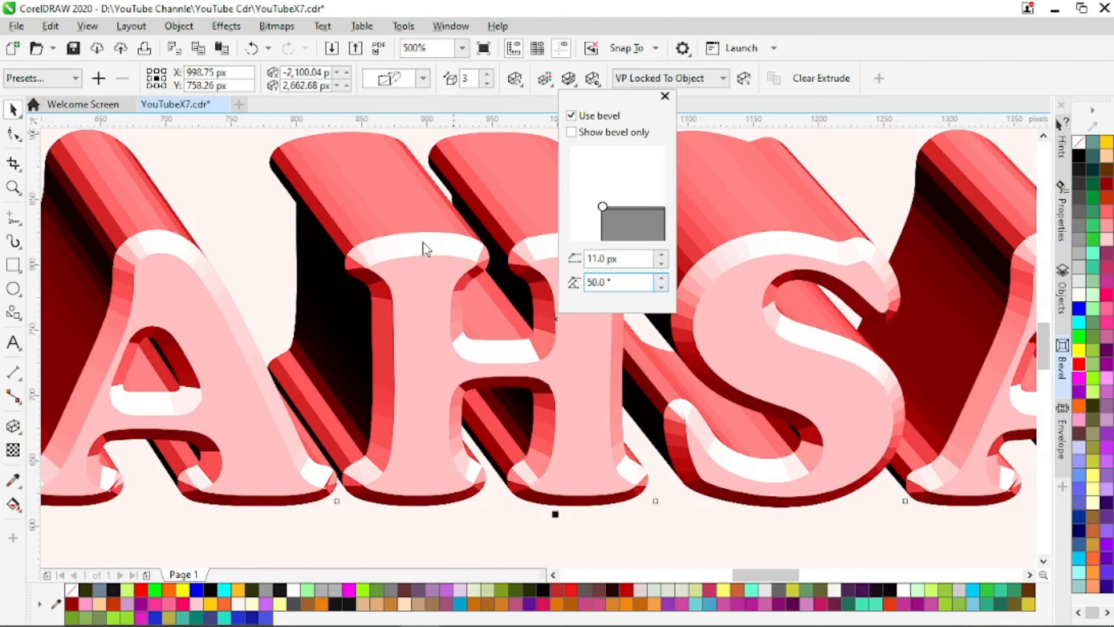
left_click(500, 241)
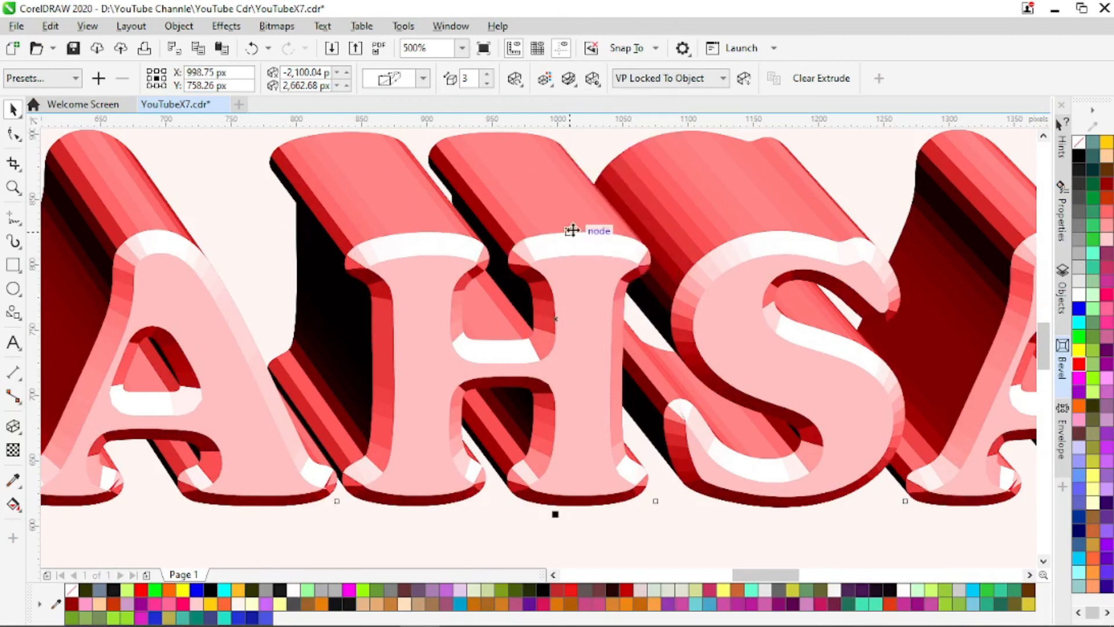
Examine the bevelled extrusions on the red name text and the yellow Hindi text, close up and in the whole page
scroll(529, 273, "down", 4)
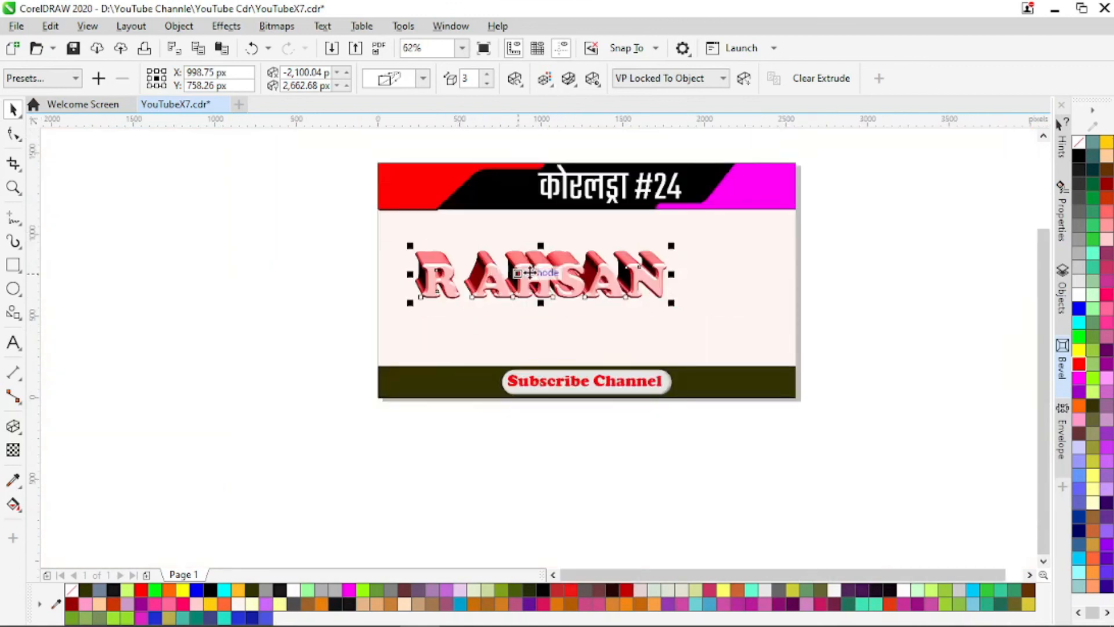
scroll(534, 268, "up", 4)
scroll(539, 268, "down", 2)
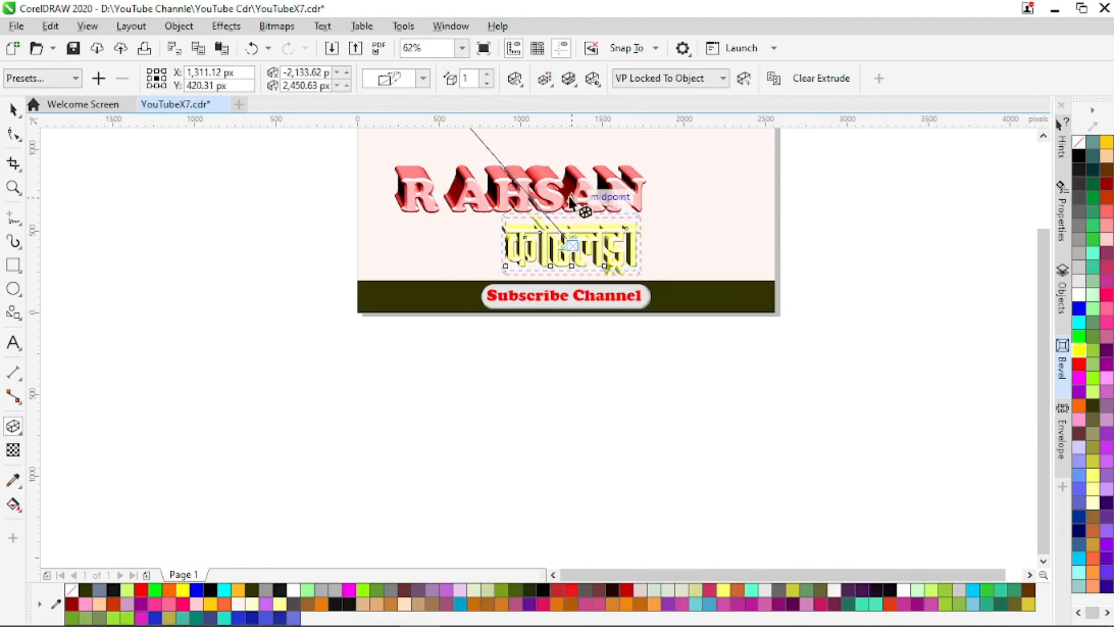
scroll(558, 139, "up", 2)
scroll(564, 152, "up", 3)
scroll(560, 174, "down", 6)
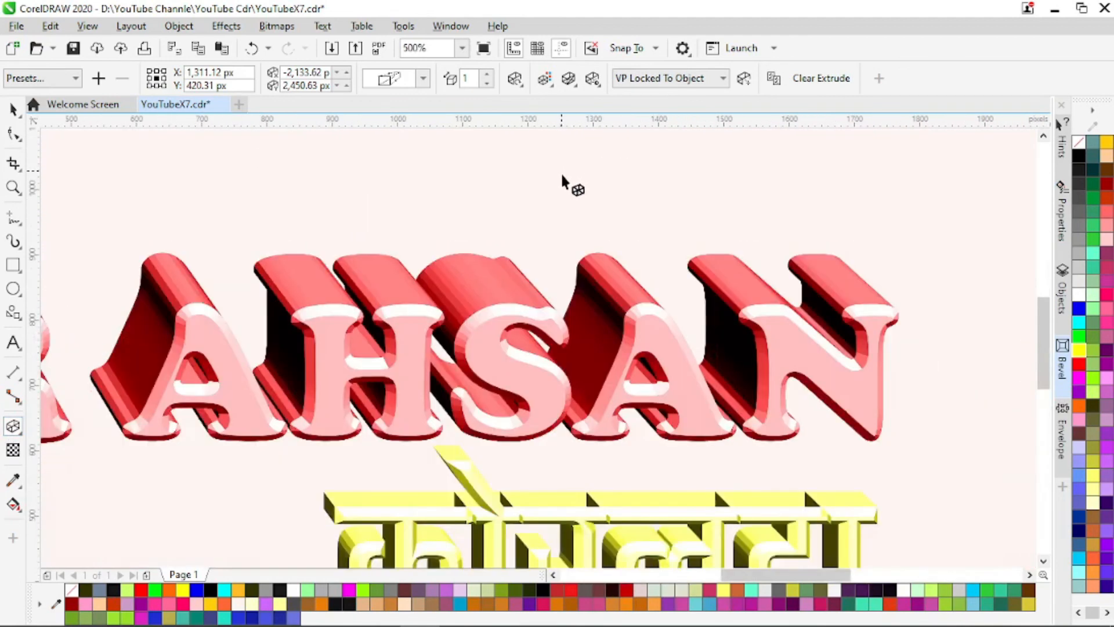
left_click_drag(1043, 307, 1039, 235)
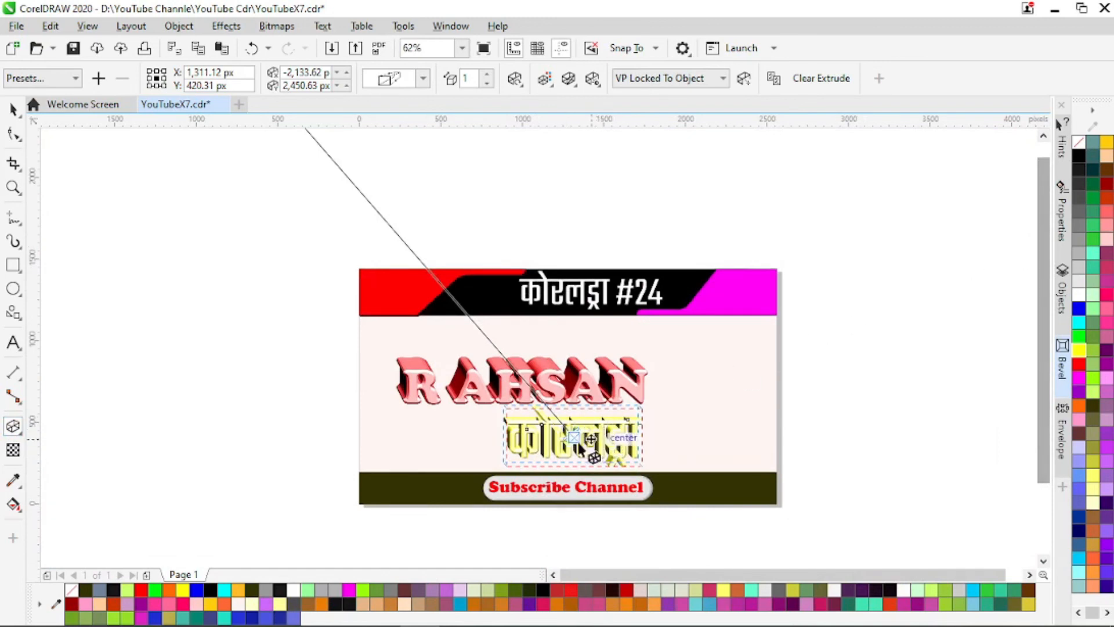
left_click(13, 109)
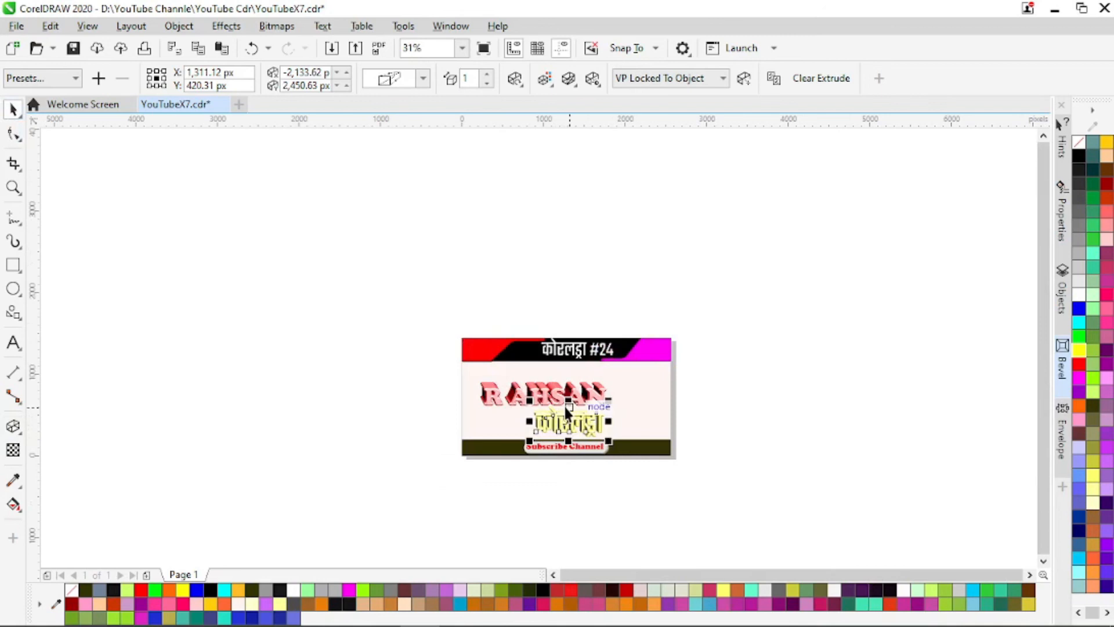
scroll(565, 412, "up", 3)
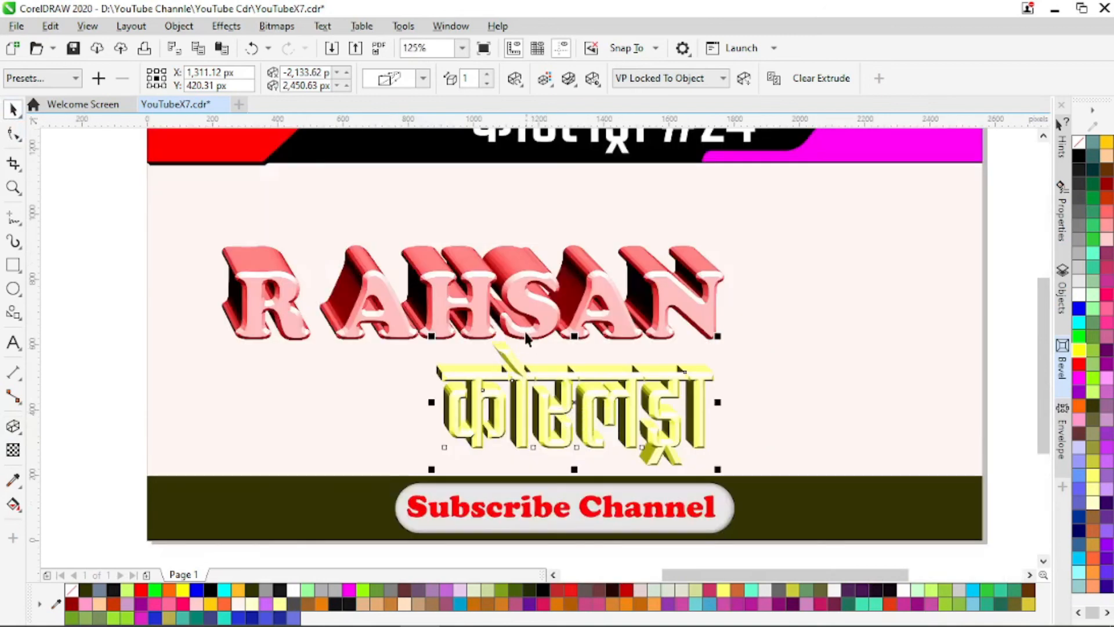